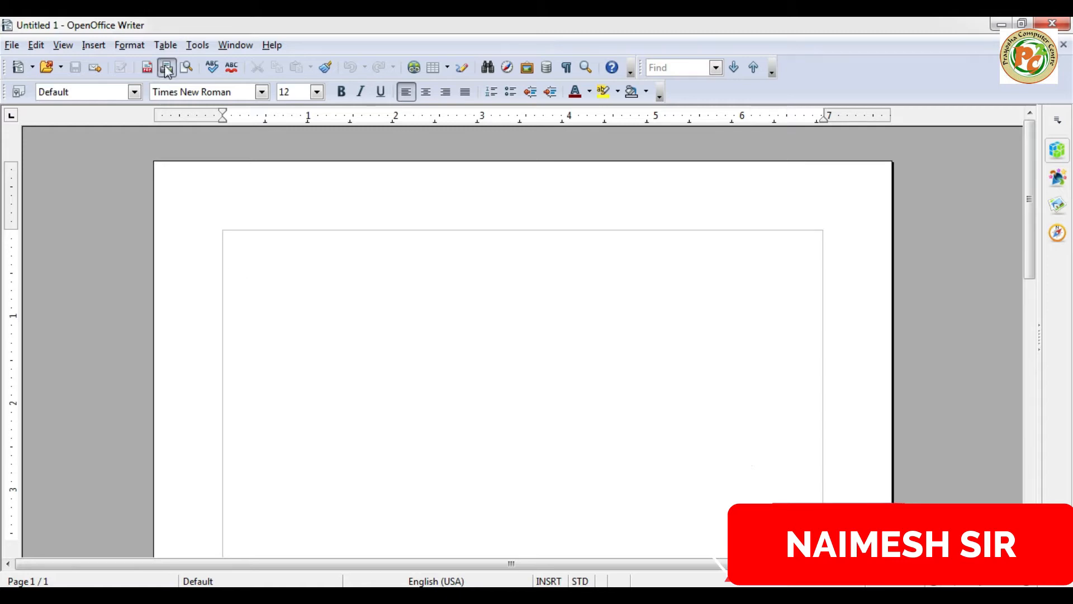
left_click(165, 45)
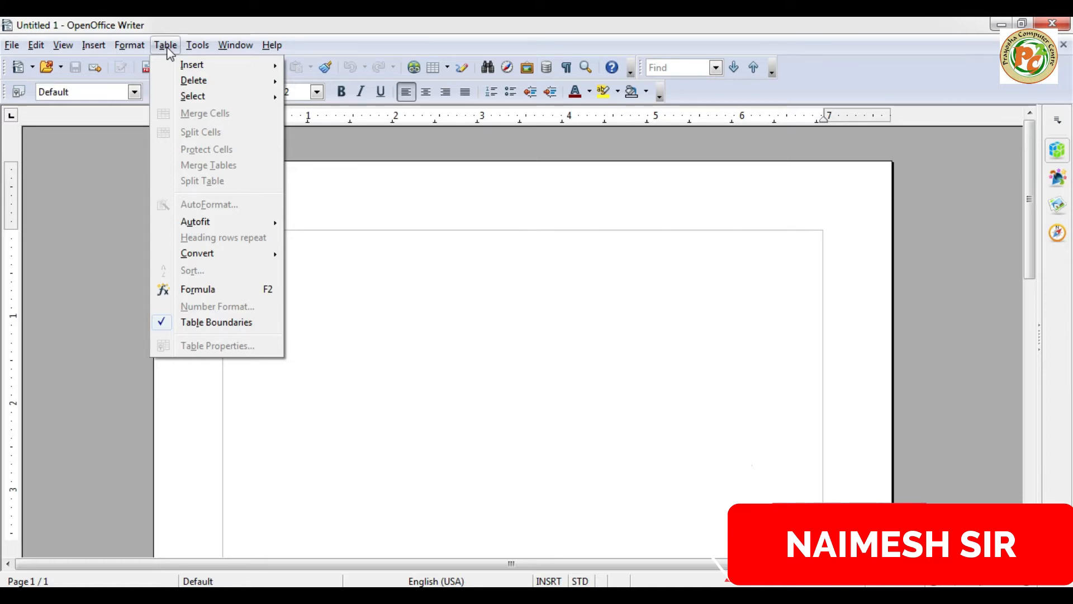
mouse_move(173, 50)
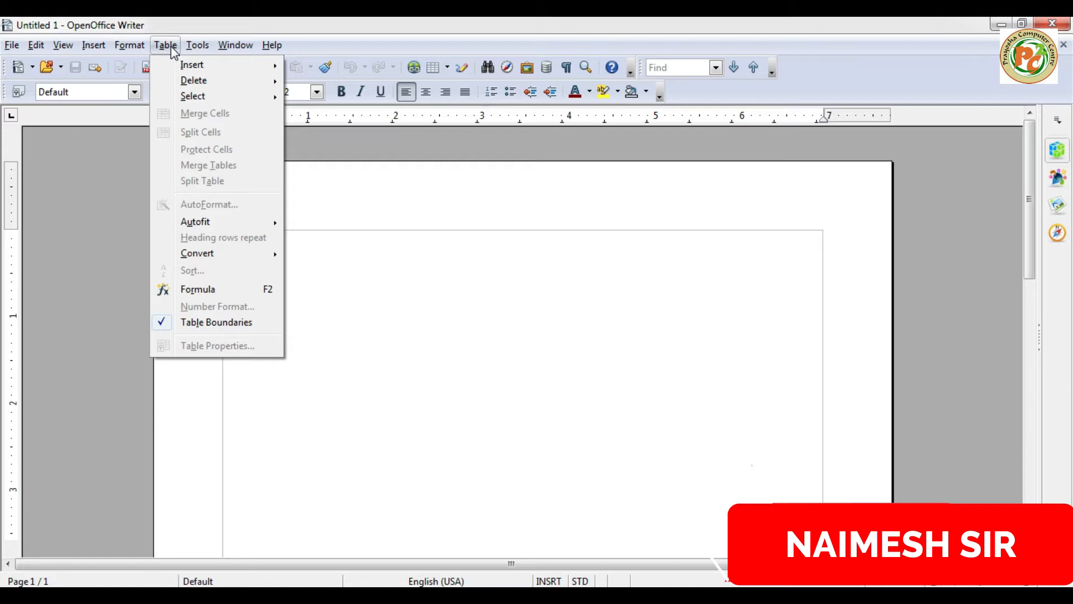
left_click(434, 316)
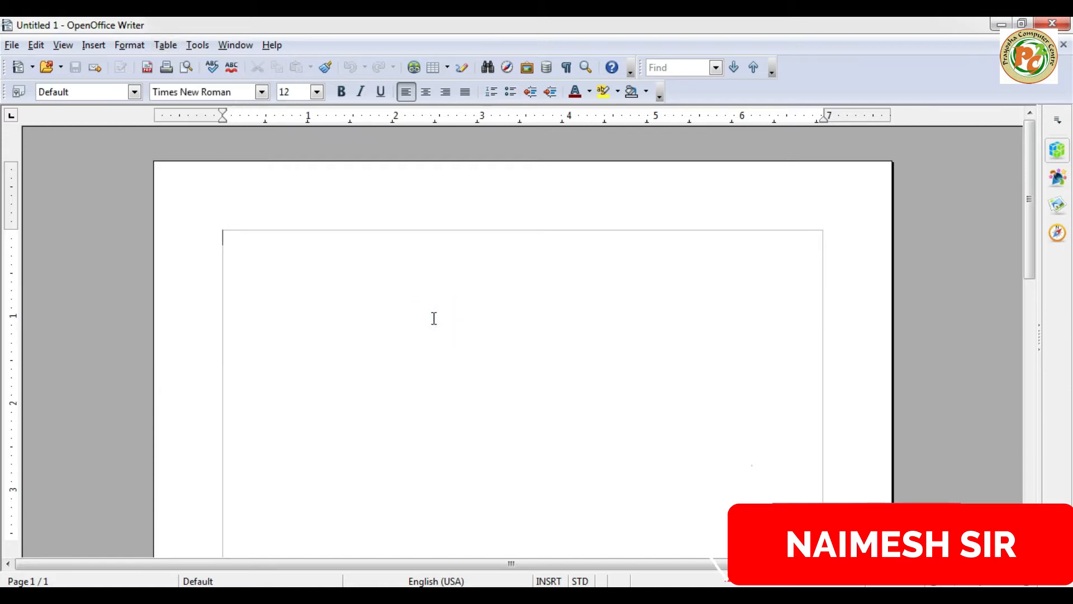
key("ctrl+F12")
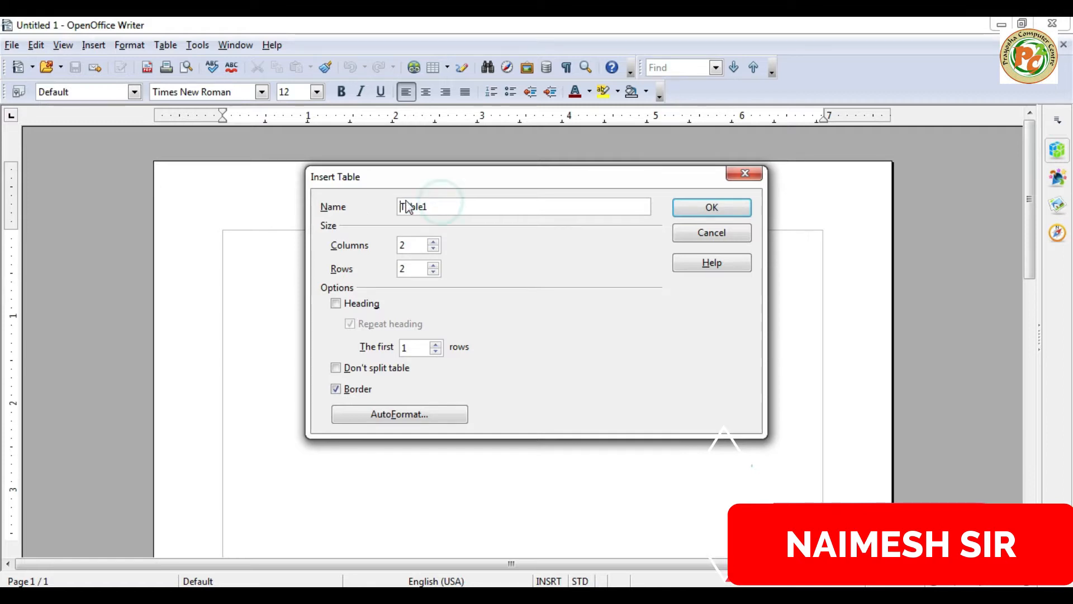
left_click(710, 234)
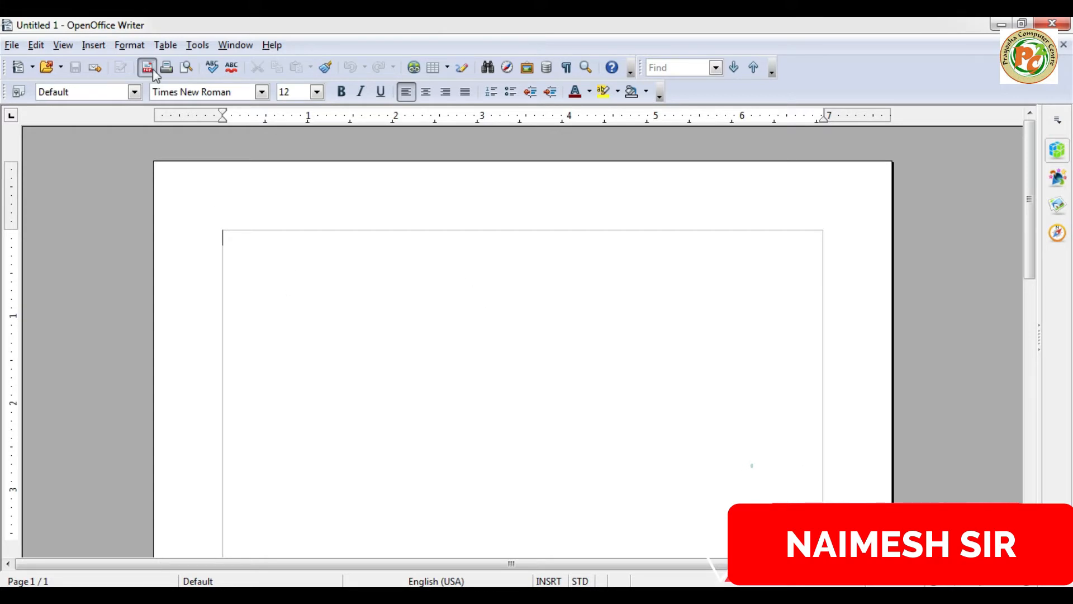
- Insert a table named MyFirstTable with 3 columns and 3 rows
left_click(167, 47)
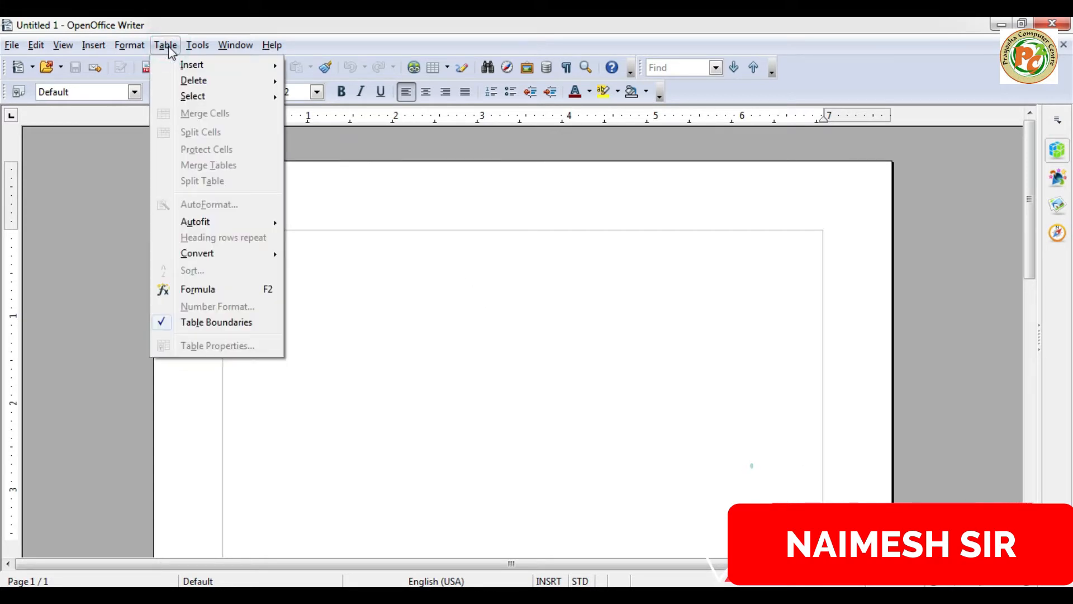
mouse_move(196, 66)
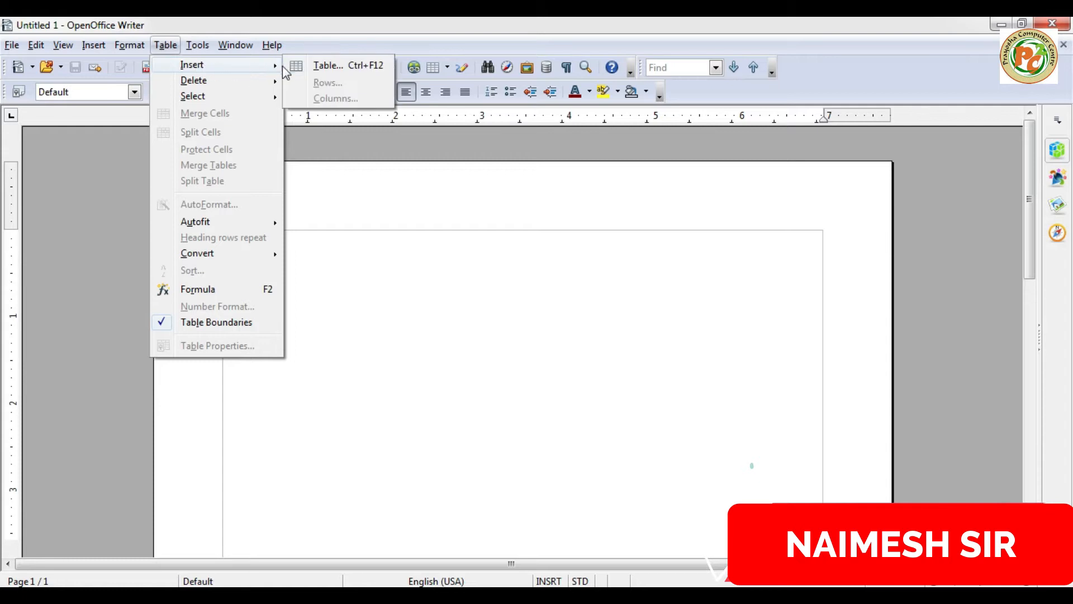
left_click(342, 66)
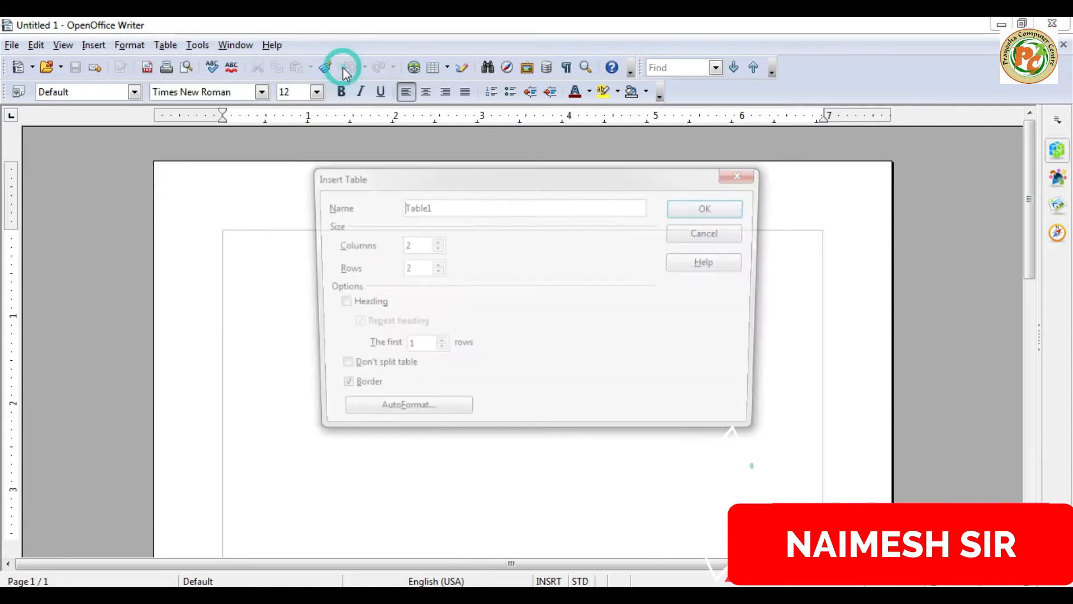
double_click(419, 208)
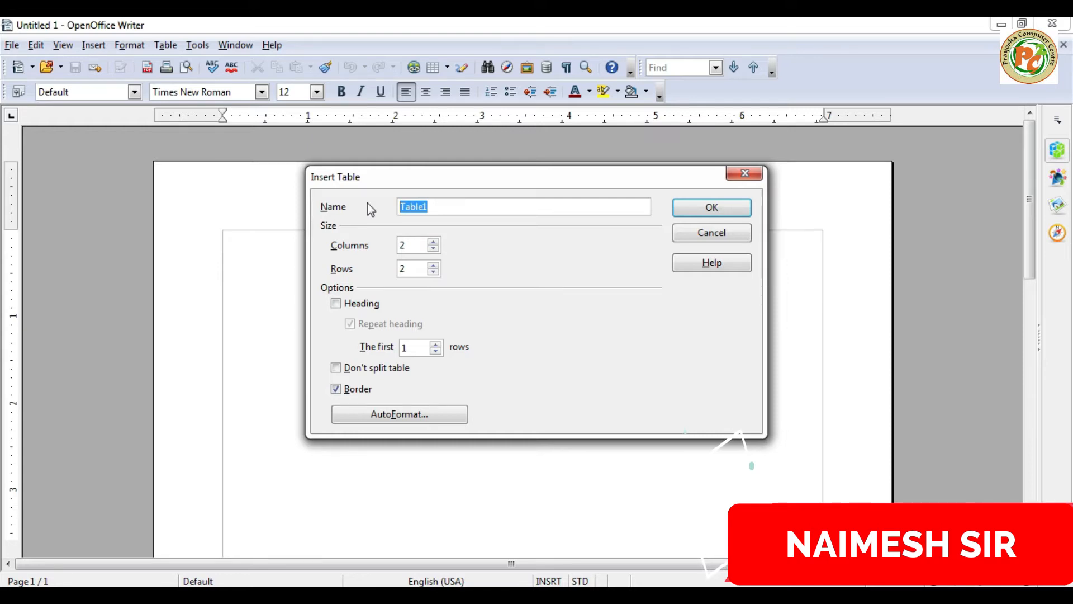
type("MyFirstTable")
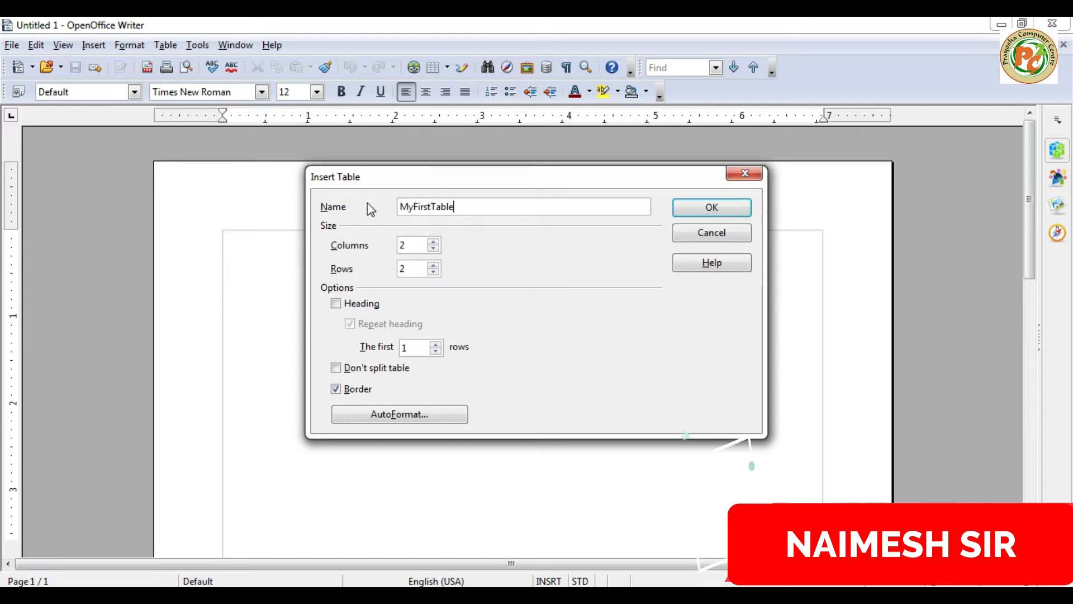
double_click(414, 245)
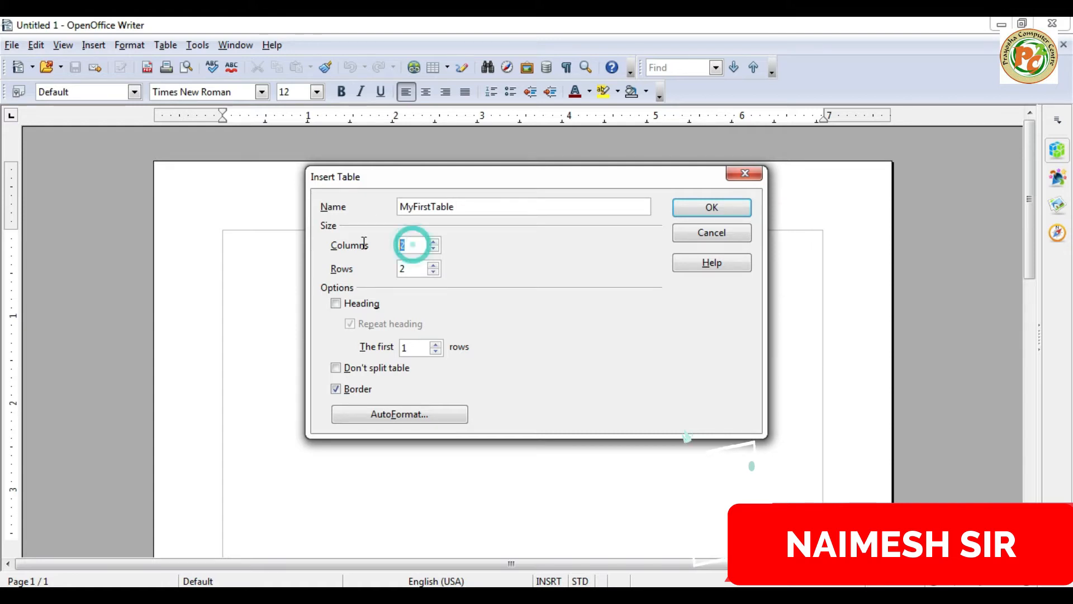
type("3")
double_click(417, 269)
type("3")
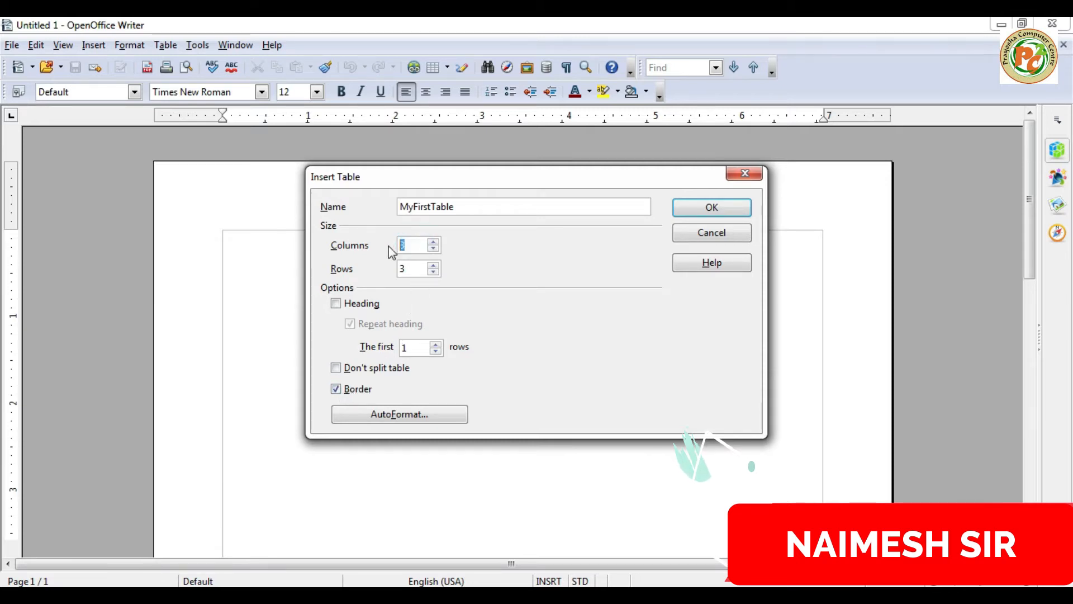
double_click(408, 269)
left_click(693, 206)
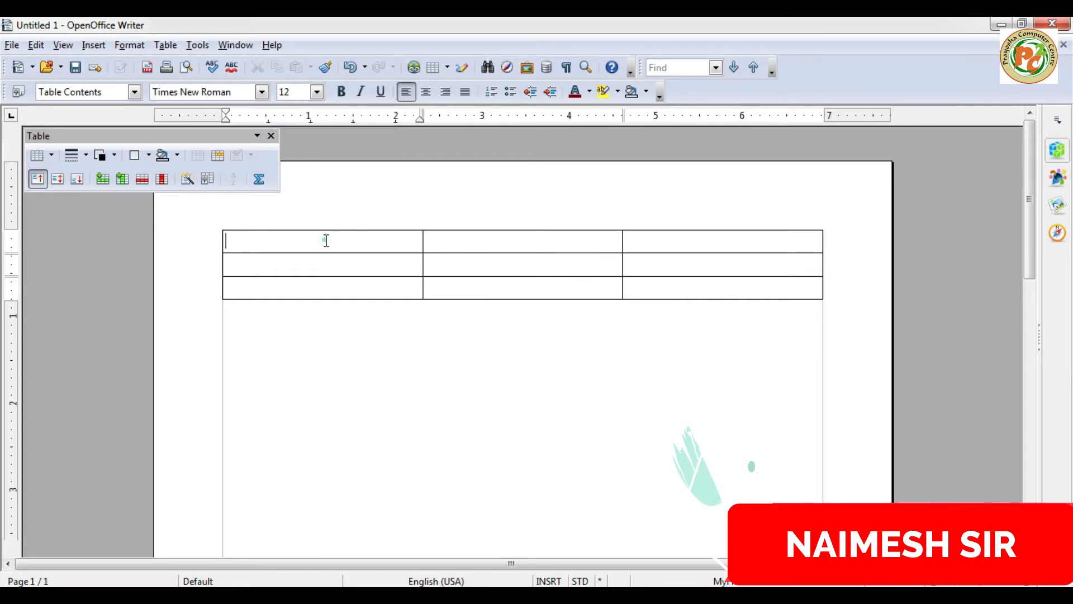
- Enter the column headings Roll No, Name and Class in the table's first row
type("Roll No")
key("Tab")
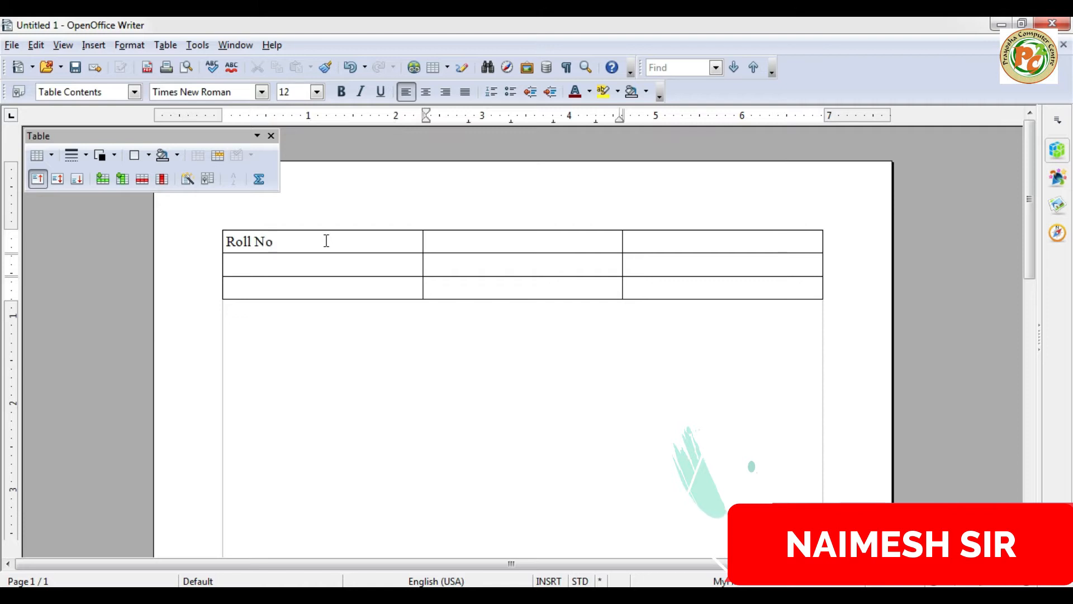
type("Name ")
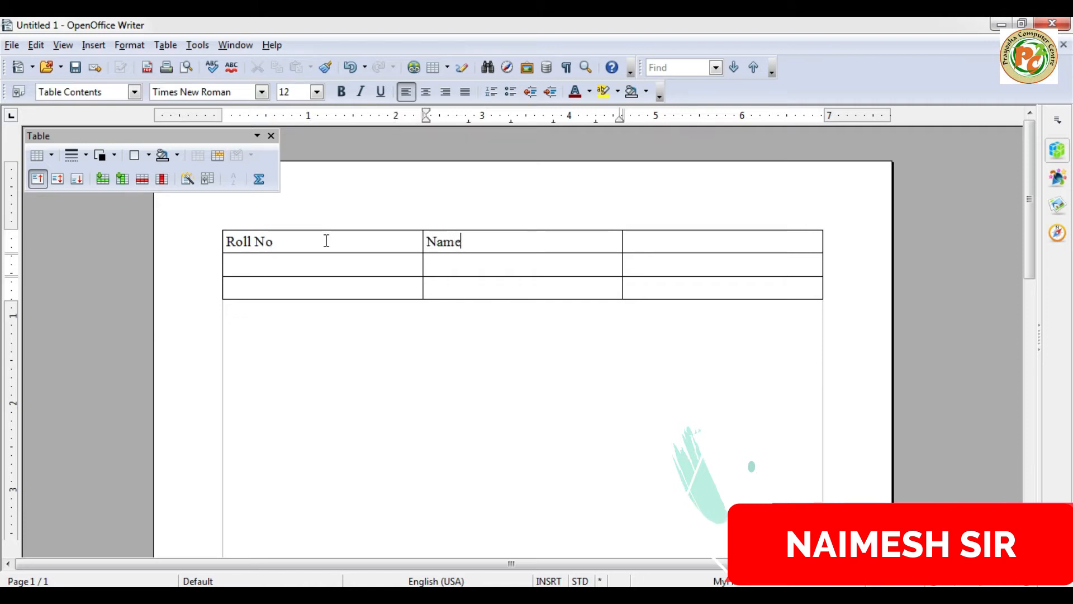
type("class")
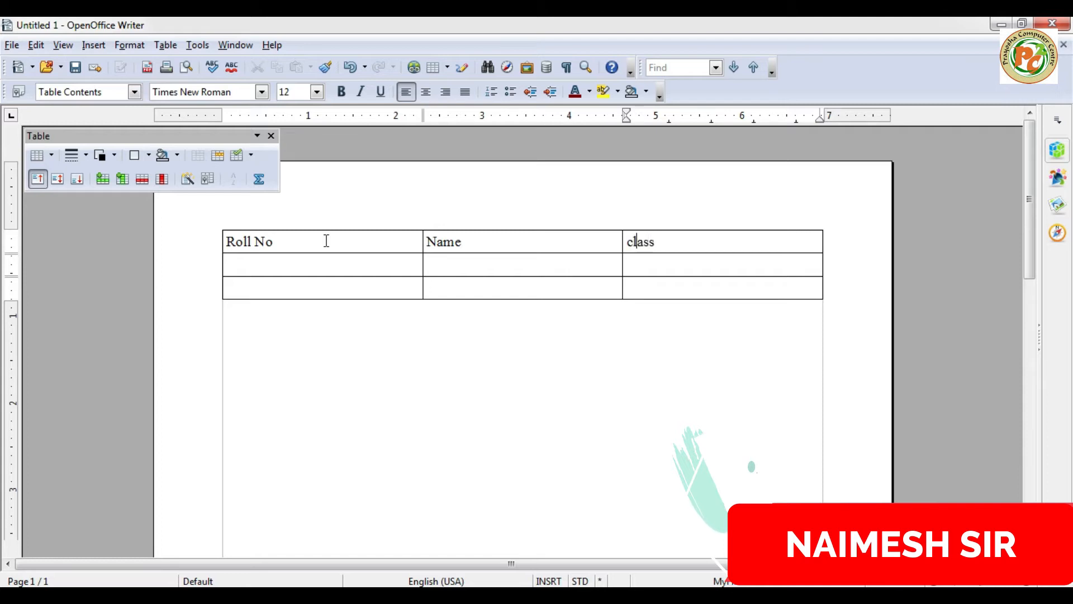
key("BackSpace")
type("c")
key("BackSpace")
type("Class")
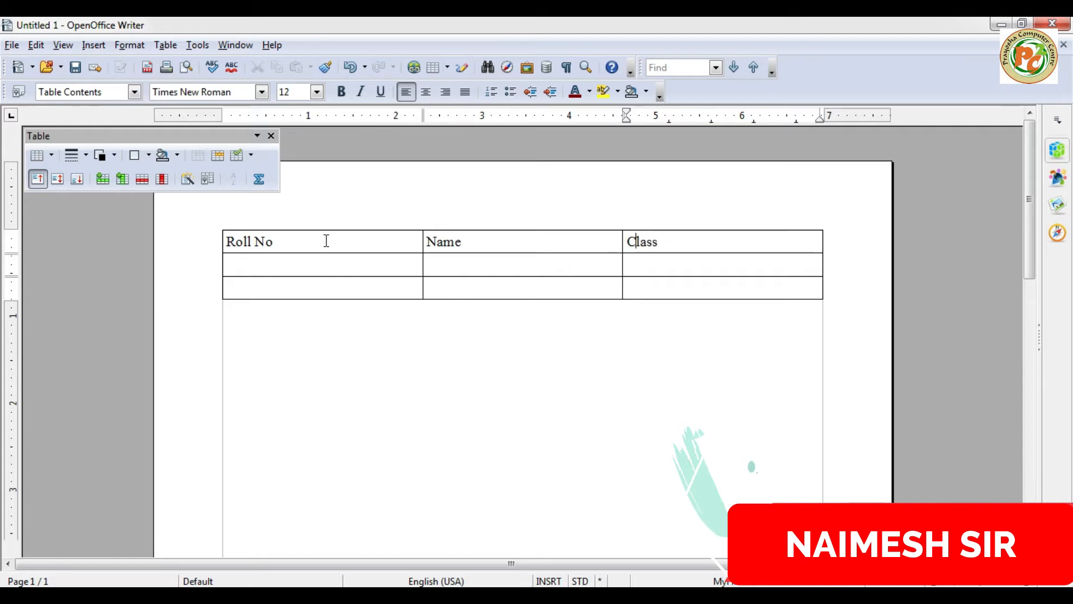
- Fill the second row with roll number 1, the first student's name and class IX A
key("shift+Tab")
key("Tab")
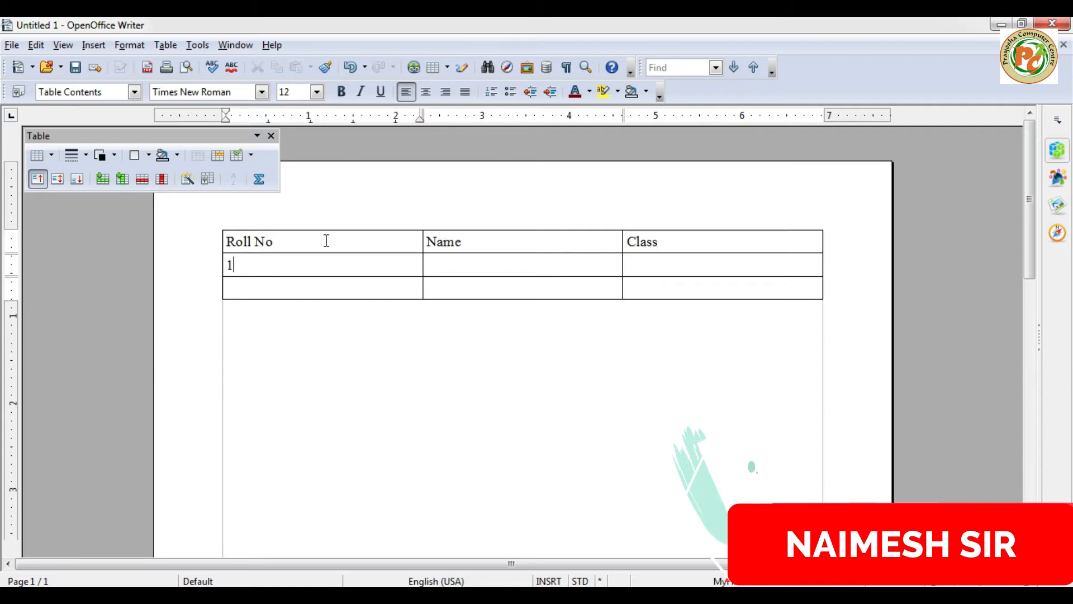
type("Anita")
key("Tab")
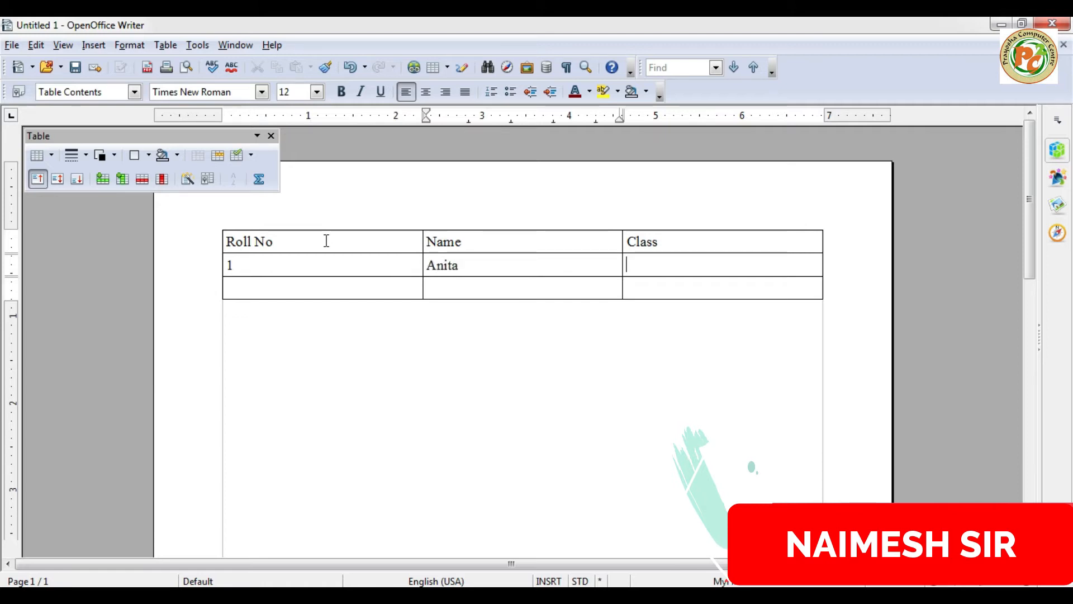
type("IX A")
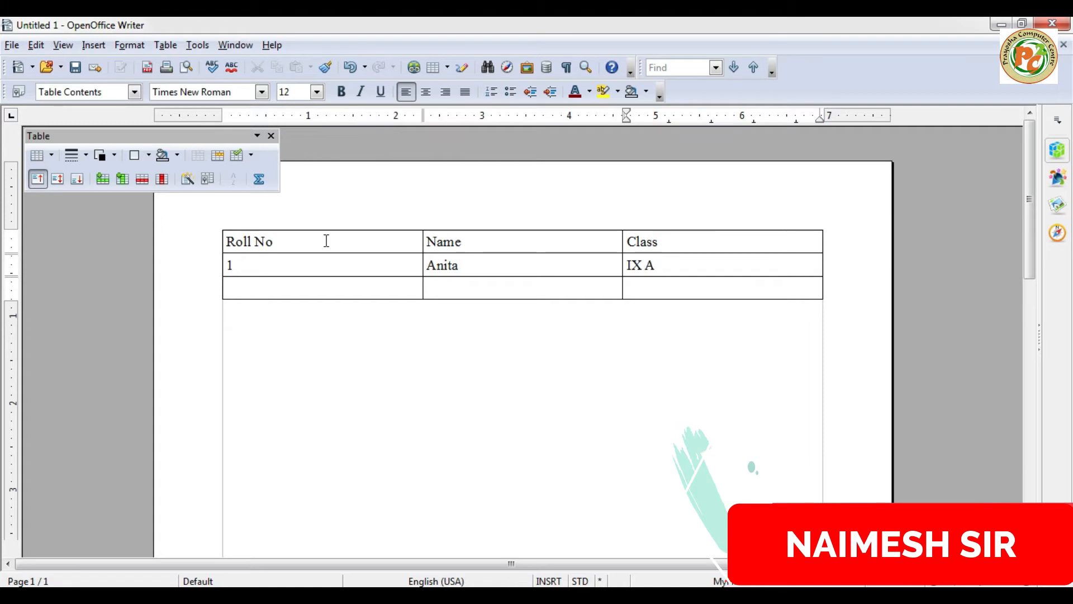
- Fill the third row with roll number 2, the second student's name and class IX A
key("Left")
key("Left")
type("2")
key("Tab")
type("Deepika")
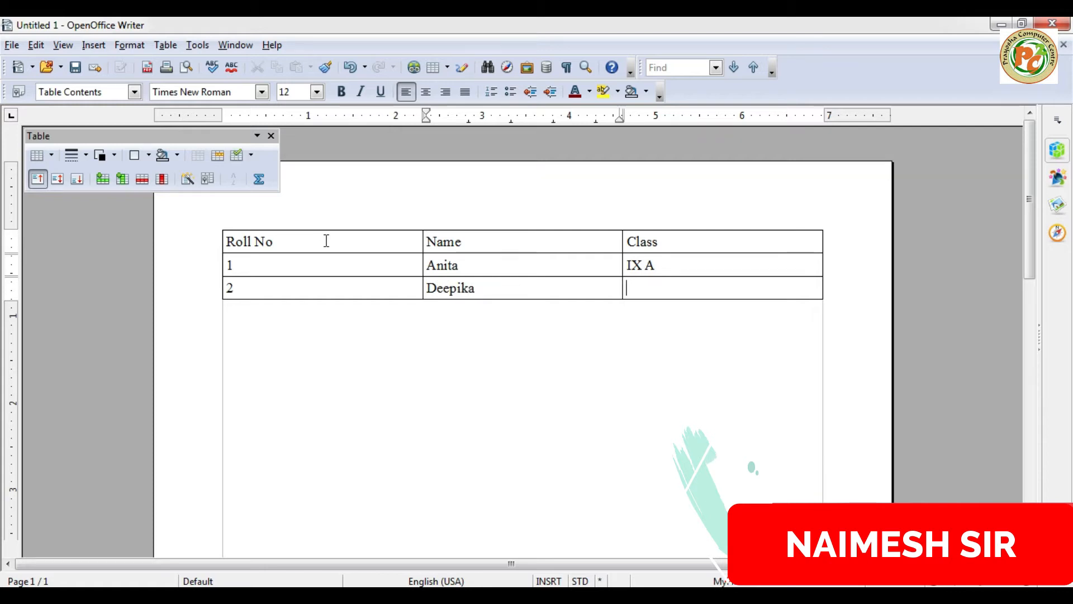
type("IX")
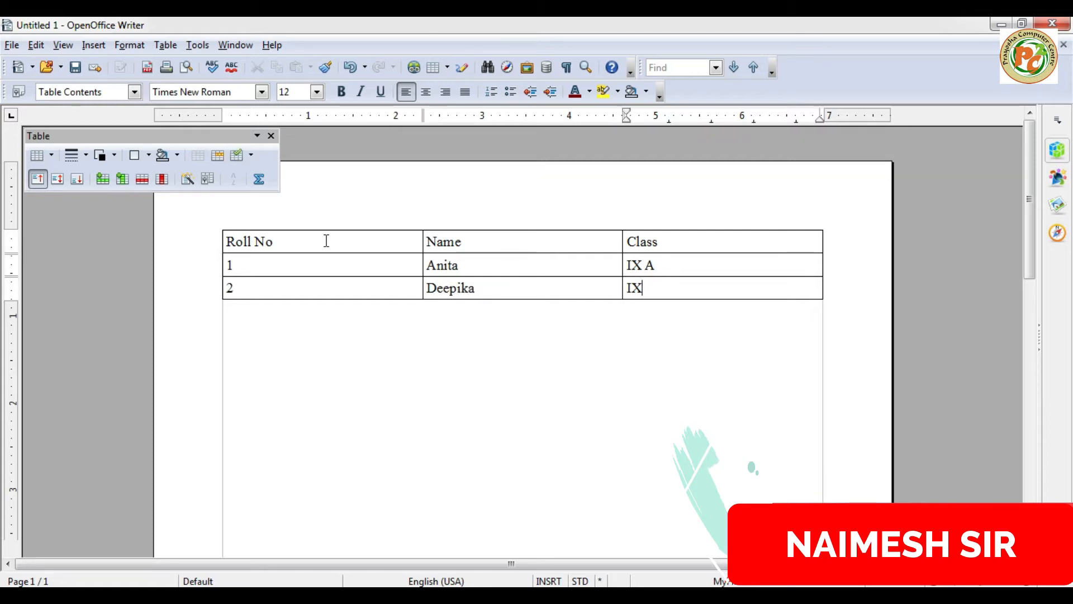
type("A")
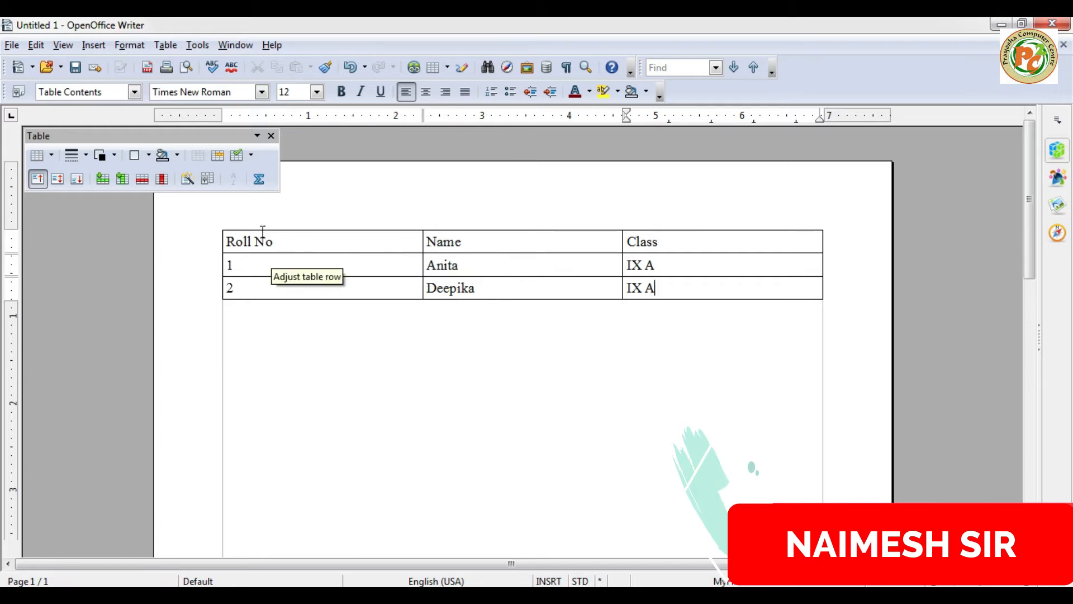
- Select each of the three table columns in turn, followed by the first and second rows
left_click_drag(297, 239, 302, 293)
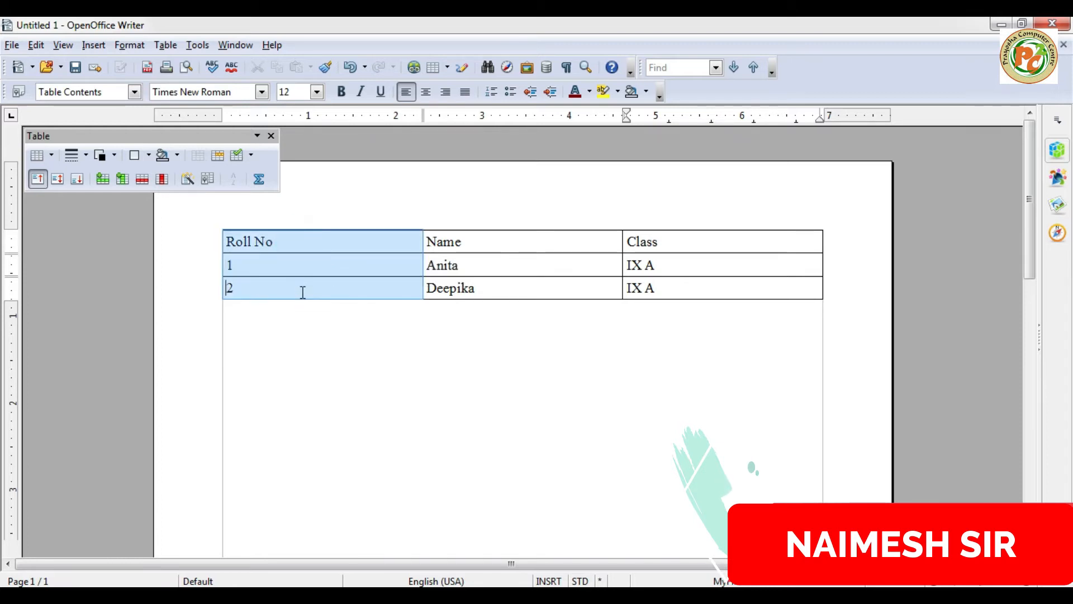
left_click_drag(464, 234, 468, 286)
left_click_drag(651, 246, 661, 290)
left_click(564, 276)
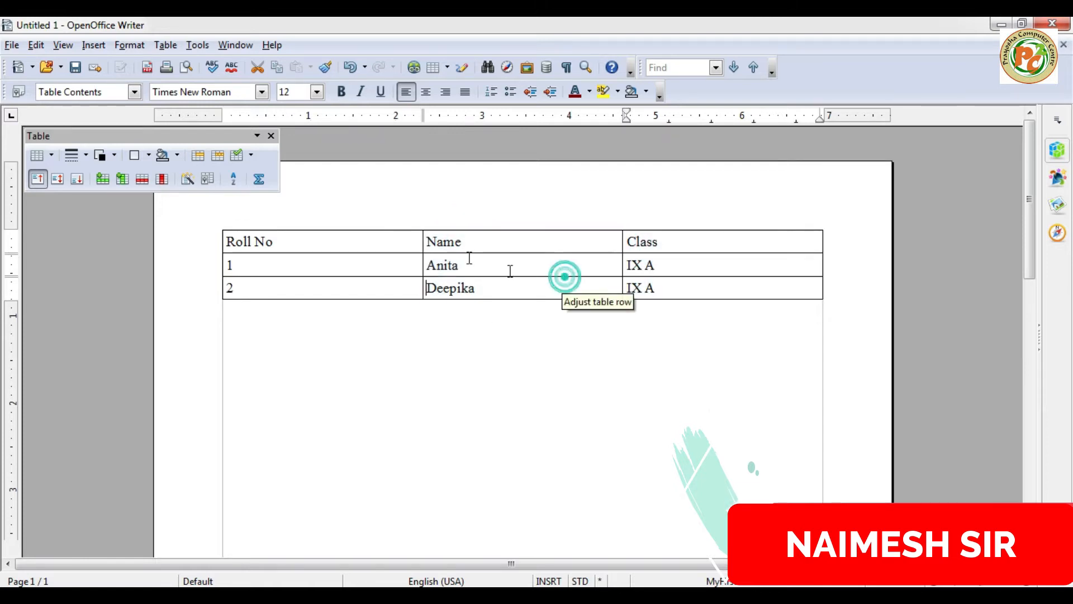
left_click_drag(387, 237, 691, 237)
left_click_drag(380, 262, 702, 266)
- Move the floating Table toolbar above the middle of the table and apply the thickest single-line border style to the last row
left_click_drag(377, 287, 672, 283)
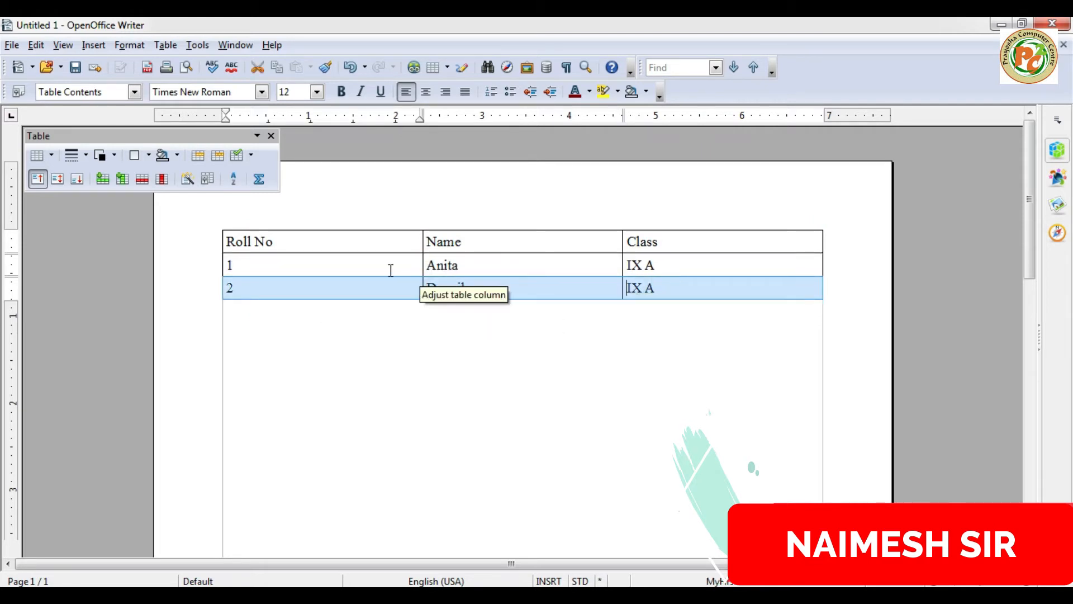
left_click_drag(218, 136, 641, 159)
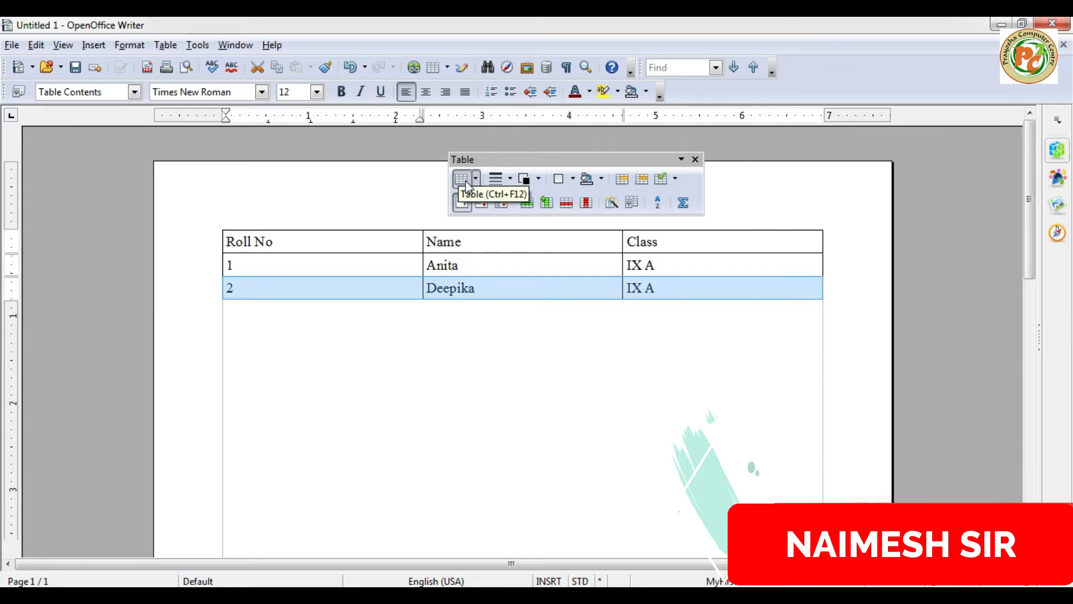
left_click(473, 179)
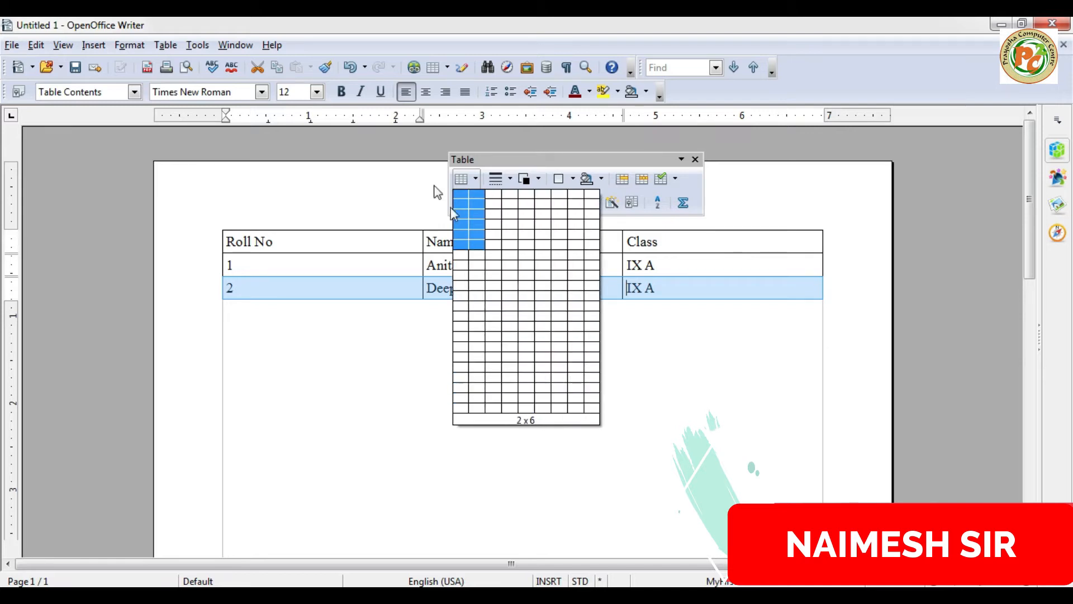
left_click(502, 168)
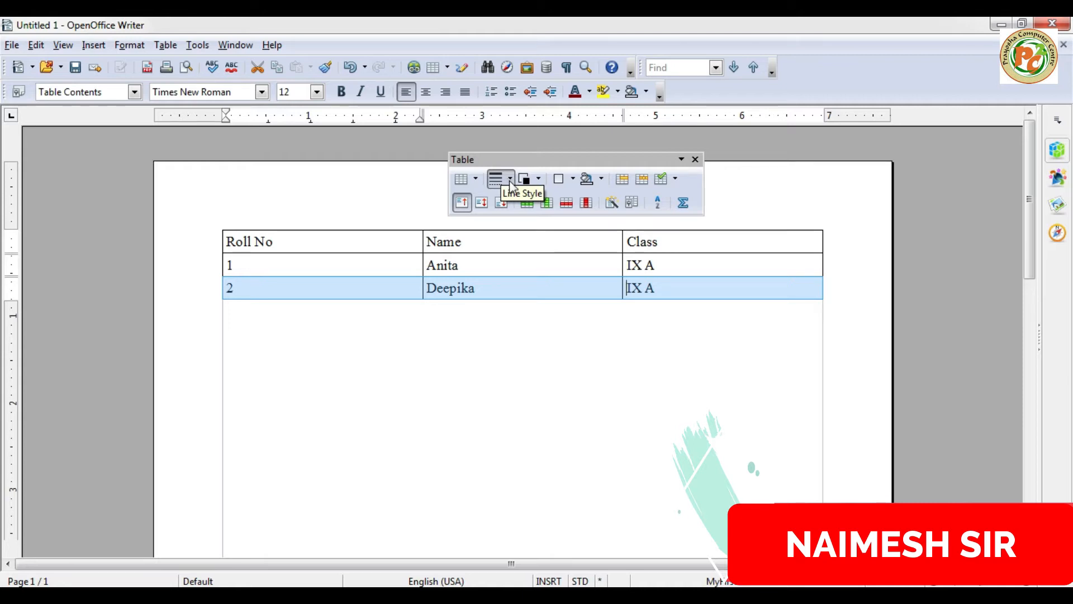
left_click(511, 180)
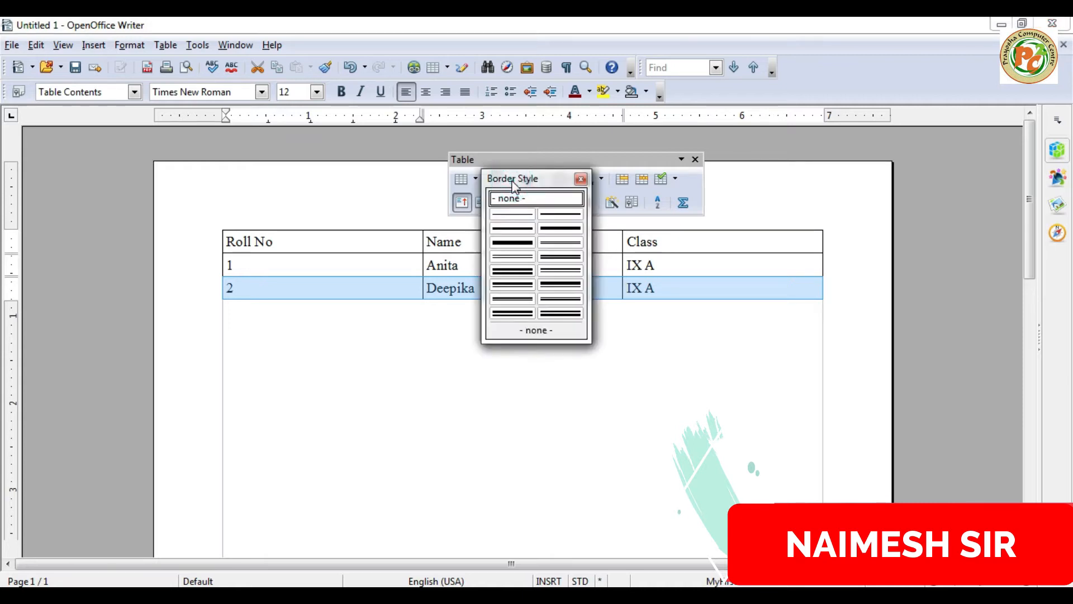
left_click(514, 238)
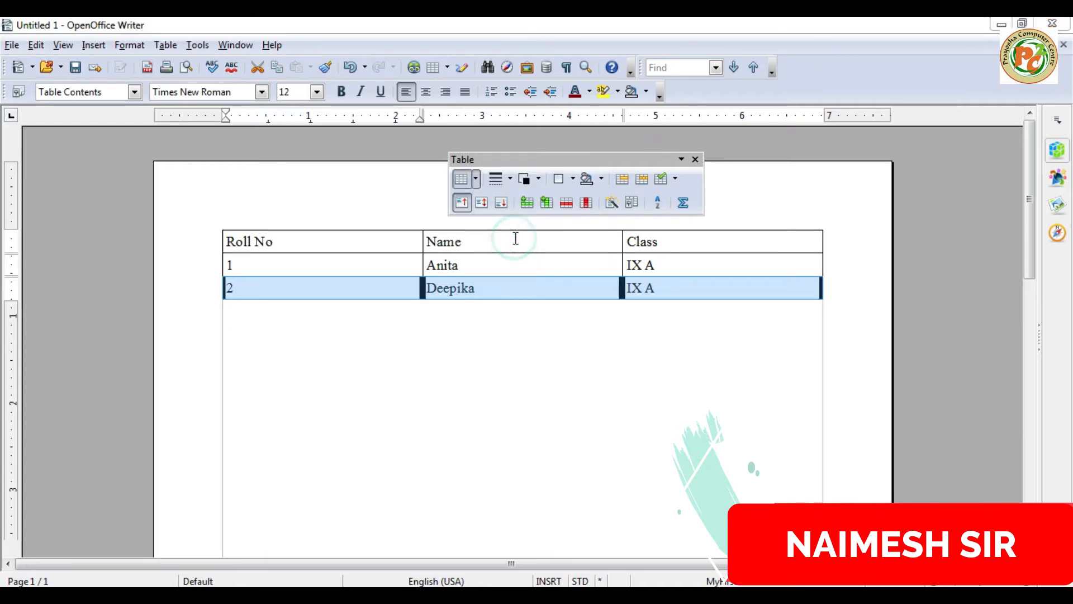
- Apply the thickest single-line border style to all cells of the table
left_click(387, 370)
left_click_drag(317, 244, 676, 283)
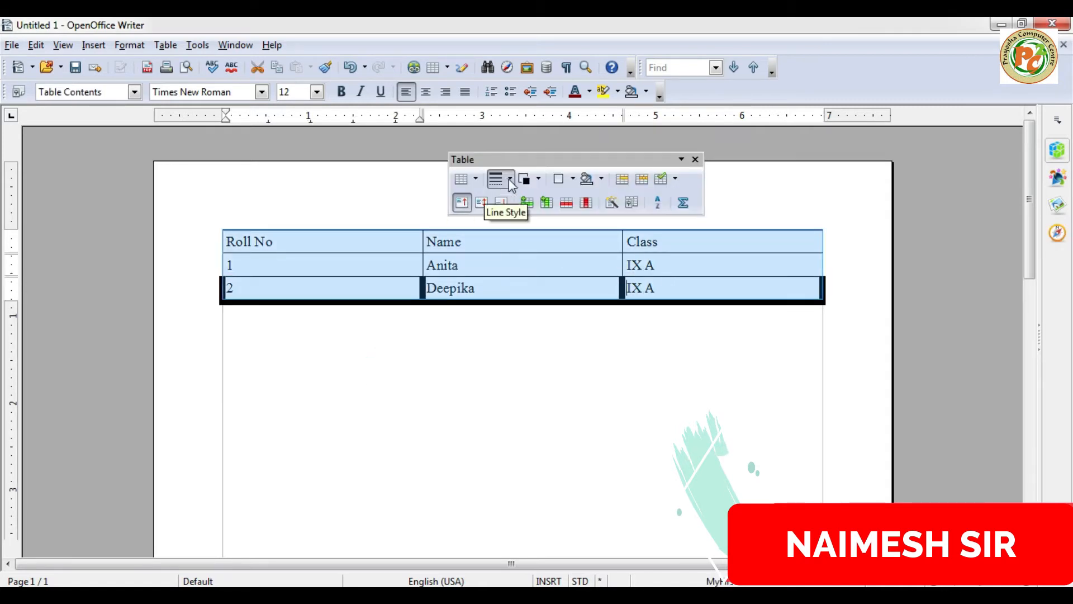
left_click(510, 180)
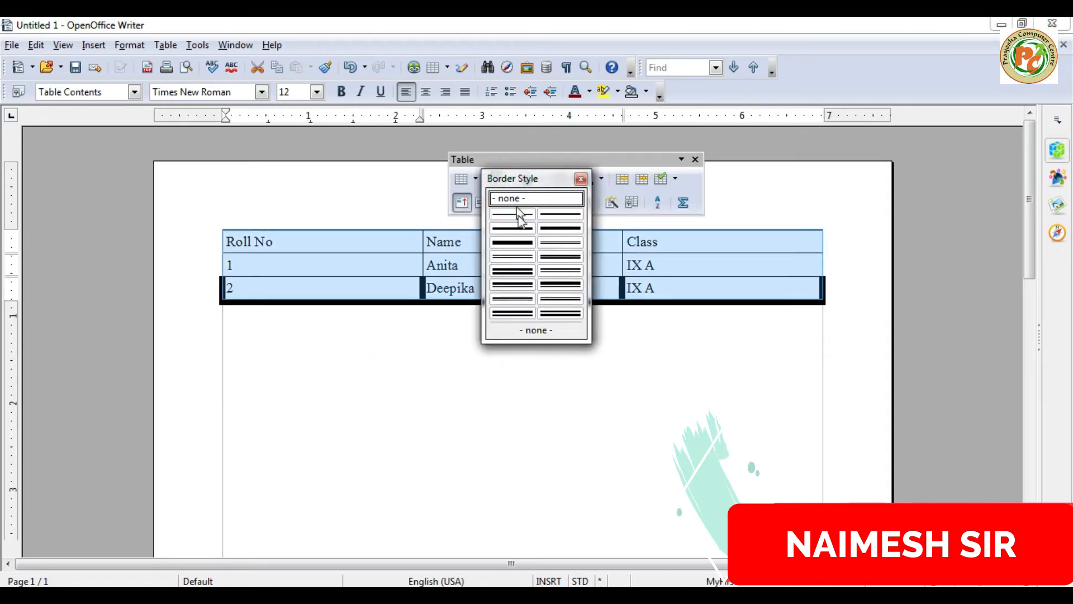
left_click(512, 243)
left_click(483, 357)
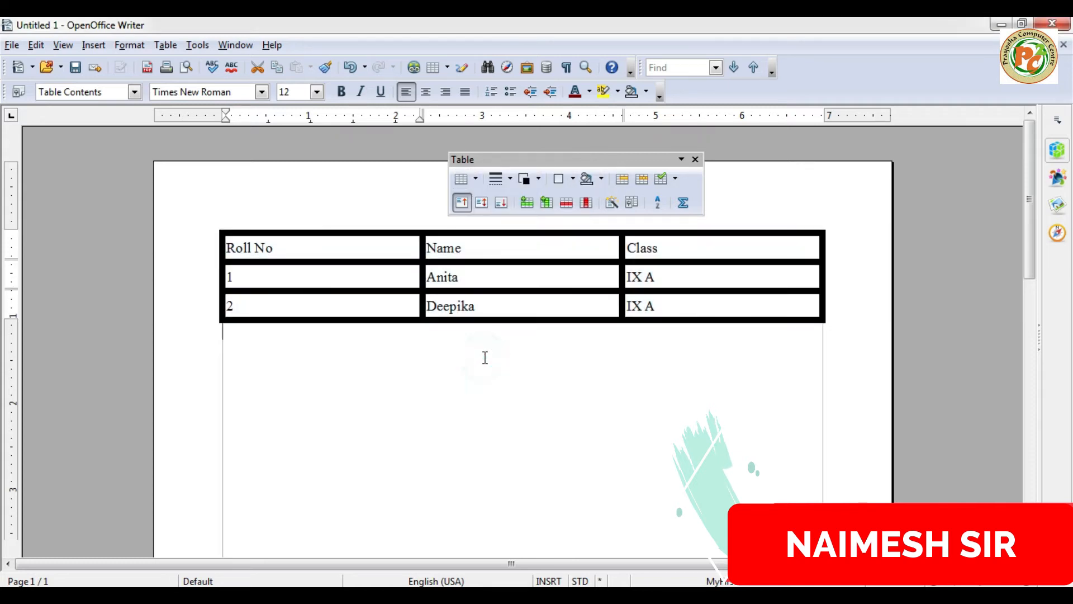
- Set the border line colour of all the table's cells to red
left_click_drag(407, 249, 628, 306)
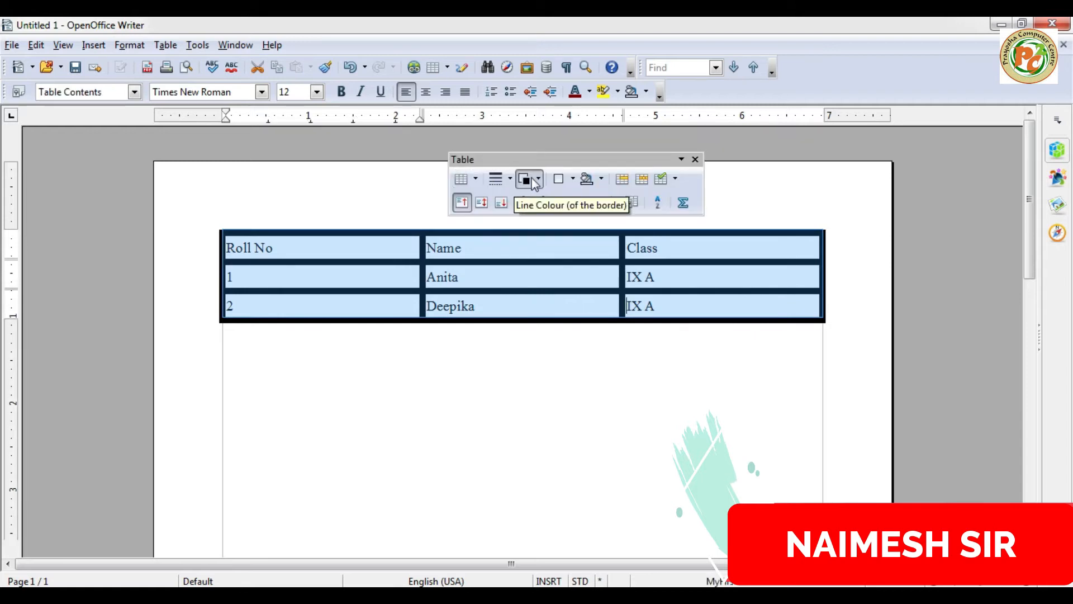
left_click(540, 180)
left_click(522, 209)
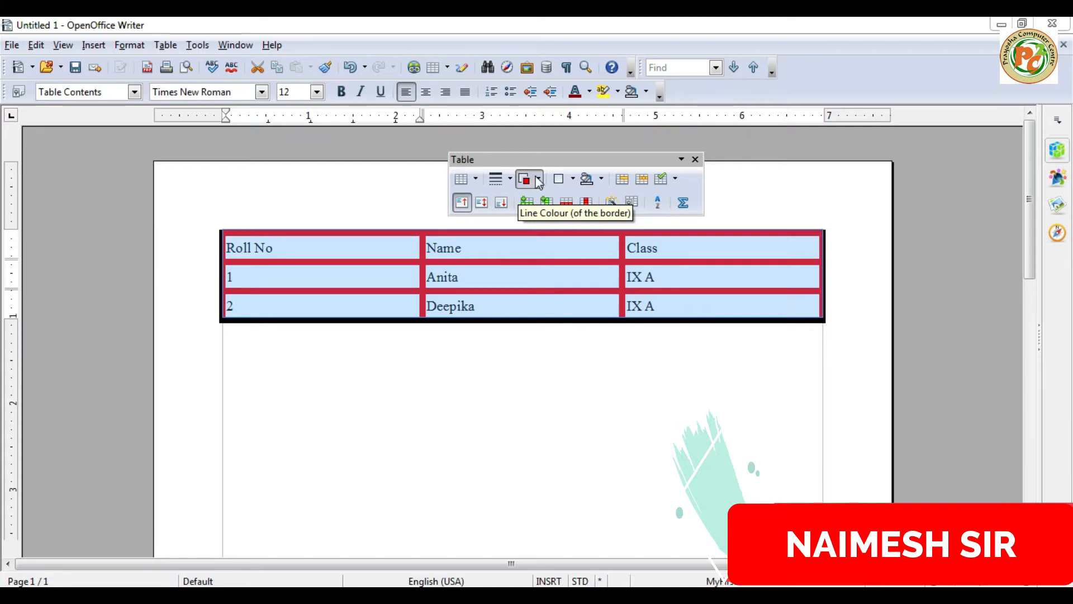
left_click(571, 180)
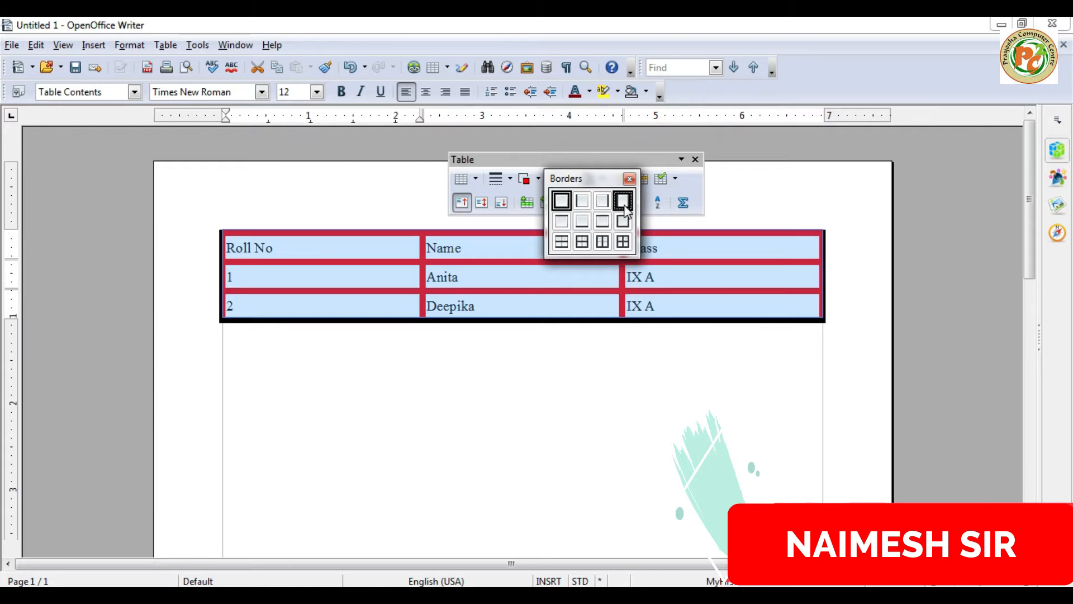
left_click(629, 178)
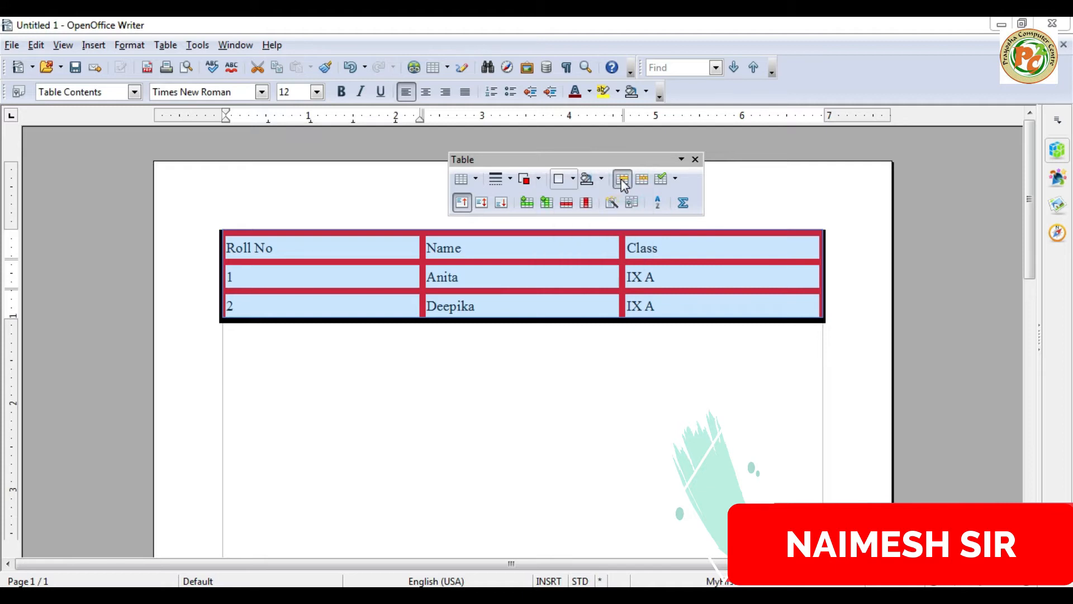
- Fill the background of the table's header row with green
left_click(514, 247)
left_click_drag(411, 246, 639, 239)
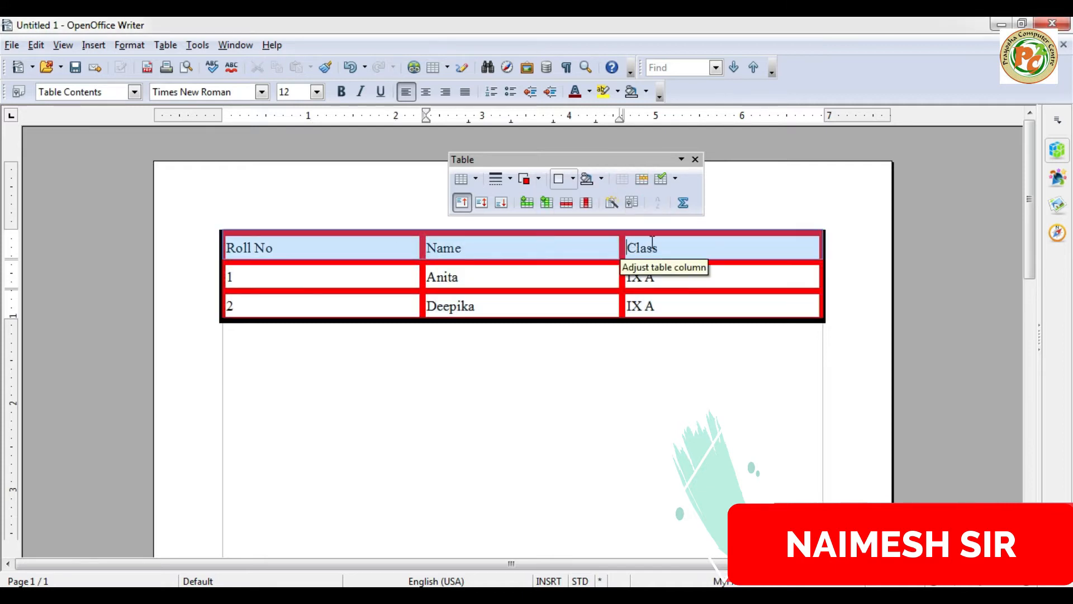
left_click(601, 180)
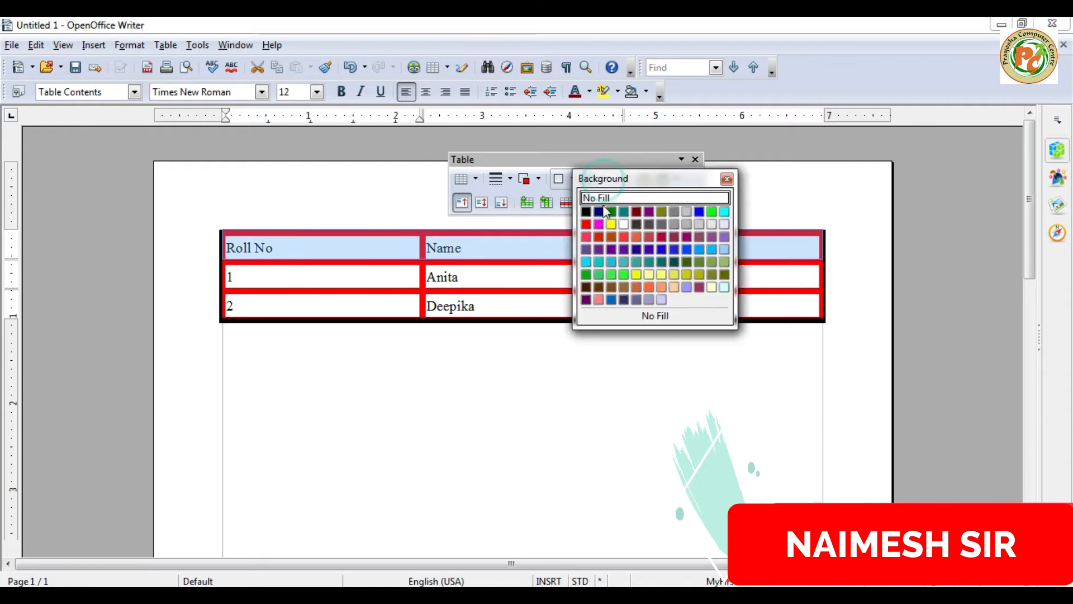
left_click(611, 274)
left_click(581, 282)
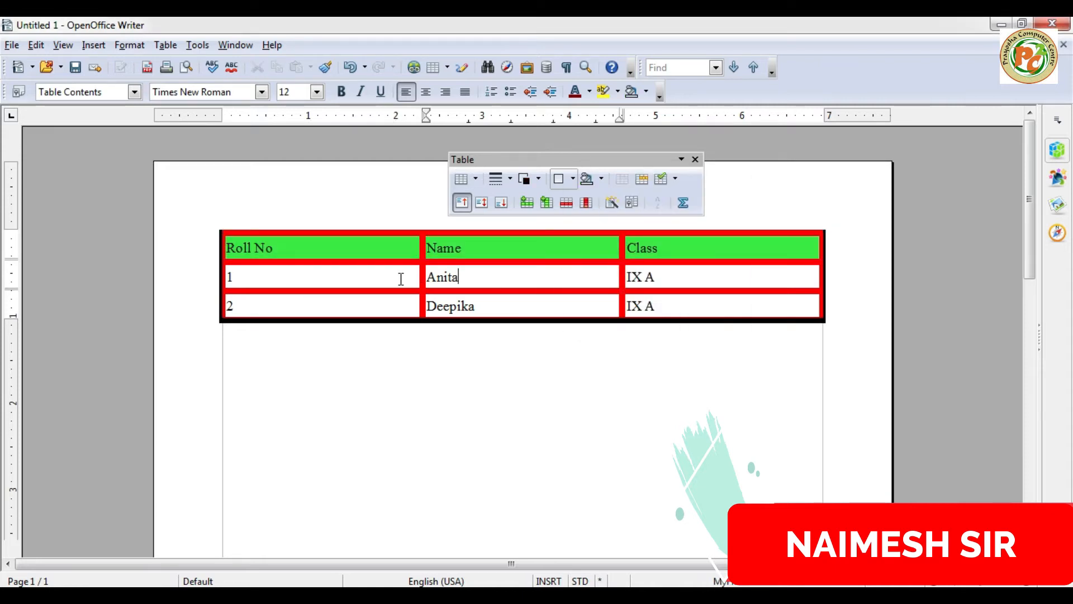
- Fill the background of the two student rows with pale cyan
left_click_drag(379, 273, 599, 291)
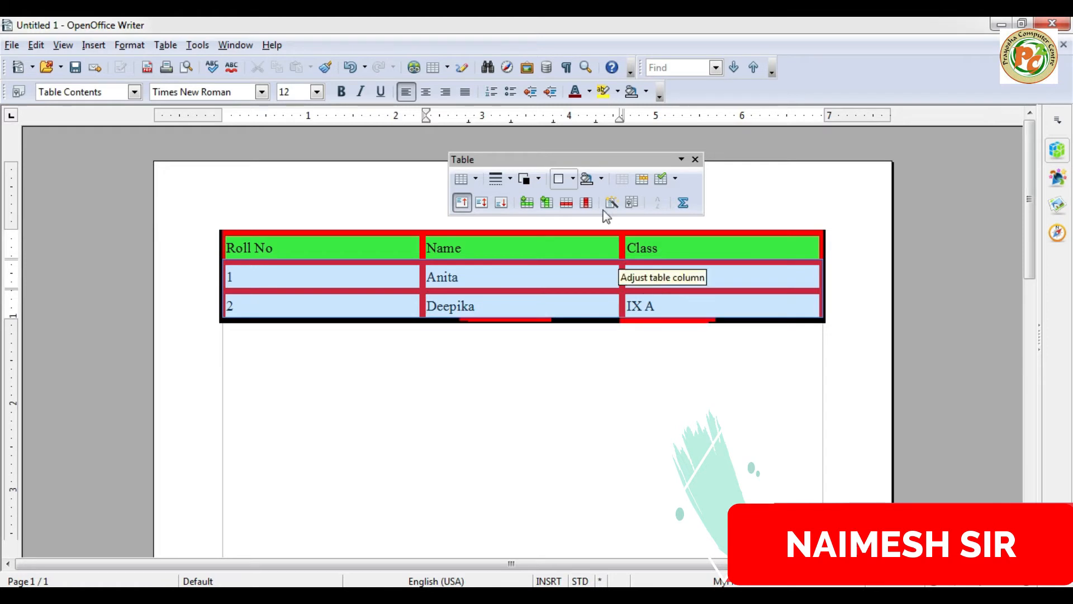
left_click(587, 179)
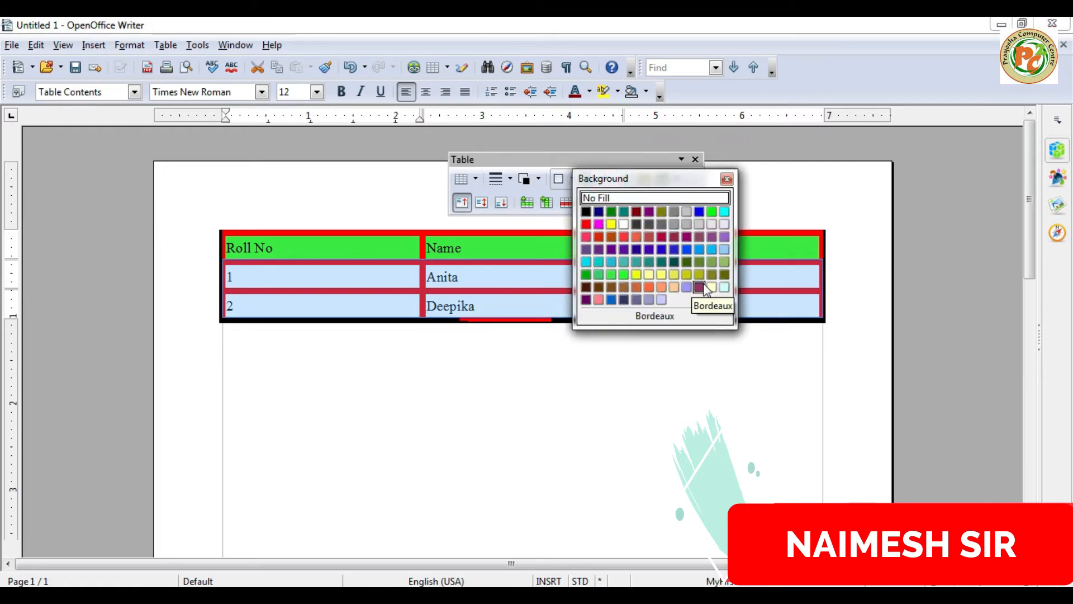
left_click(723, 286)
left_click(579, 347)
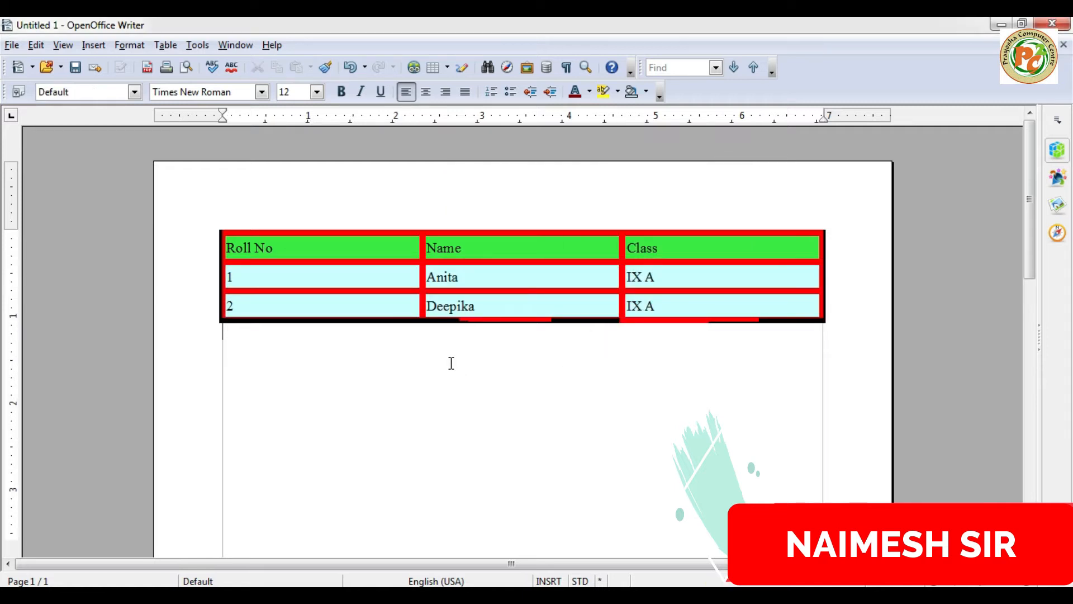
left_click(515, 248)
left_click_drag(338, 247, 738, 306)
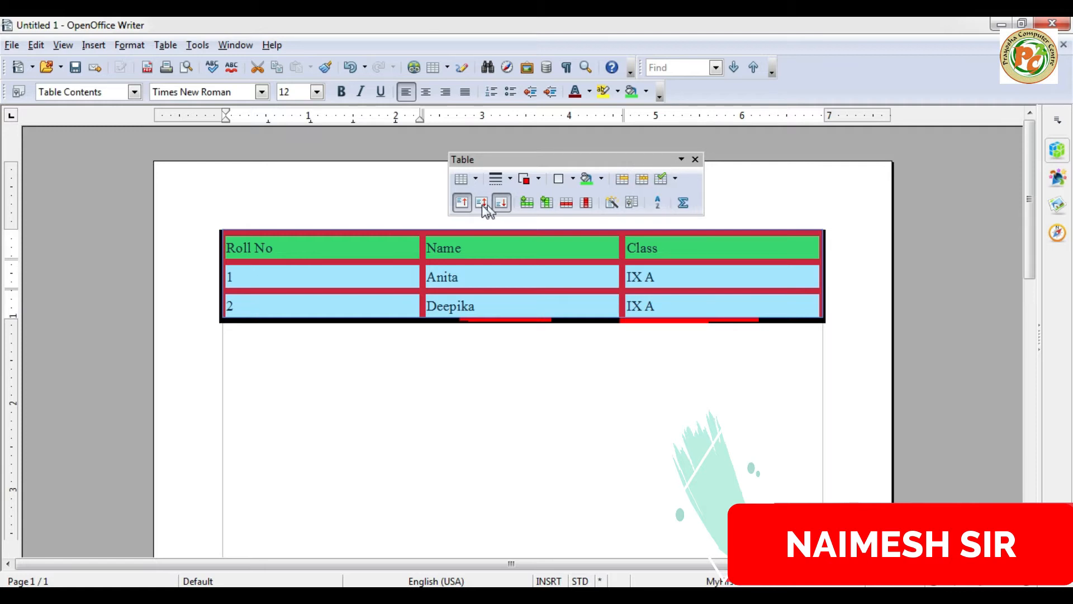
left_click(350, 275)
- Centre the header row's text both vertically and horizontally in its cells
left_click_drag(355, 244, 663, 244)
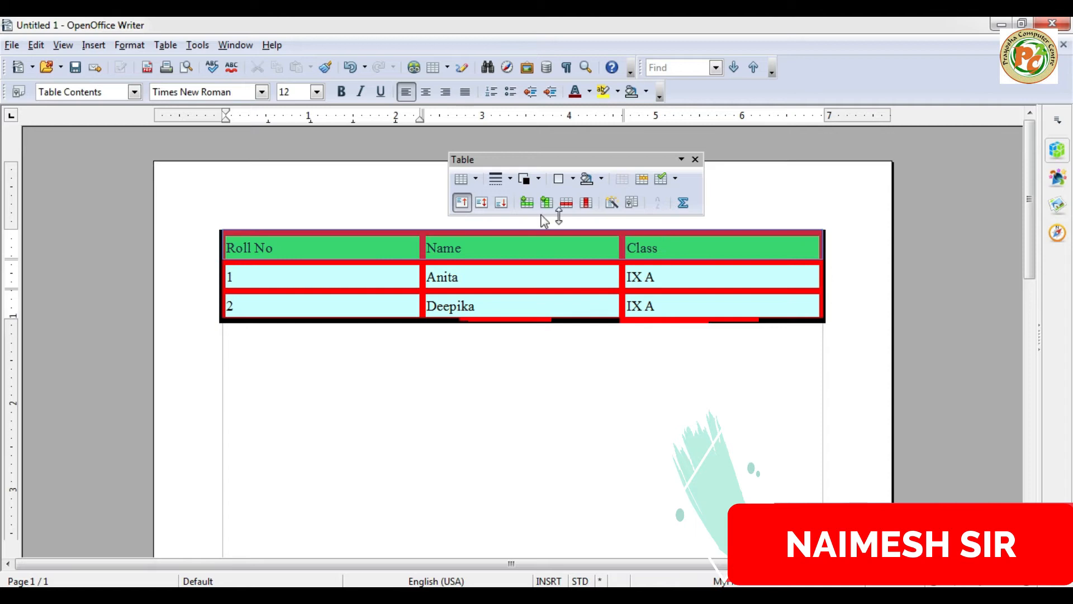
left_click(484, 203)
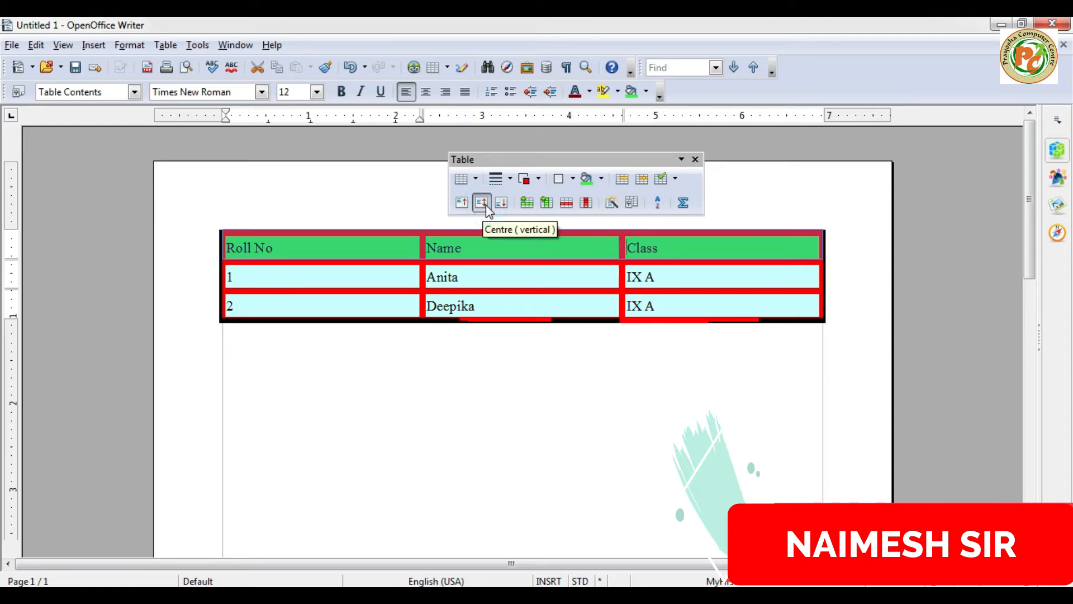
left_click(428, 93)
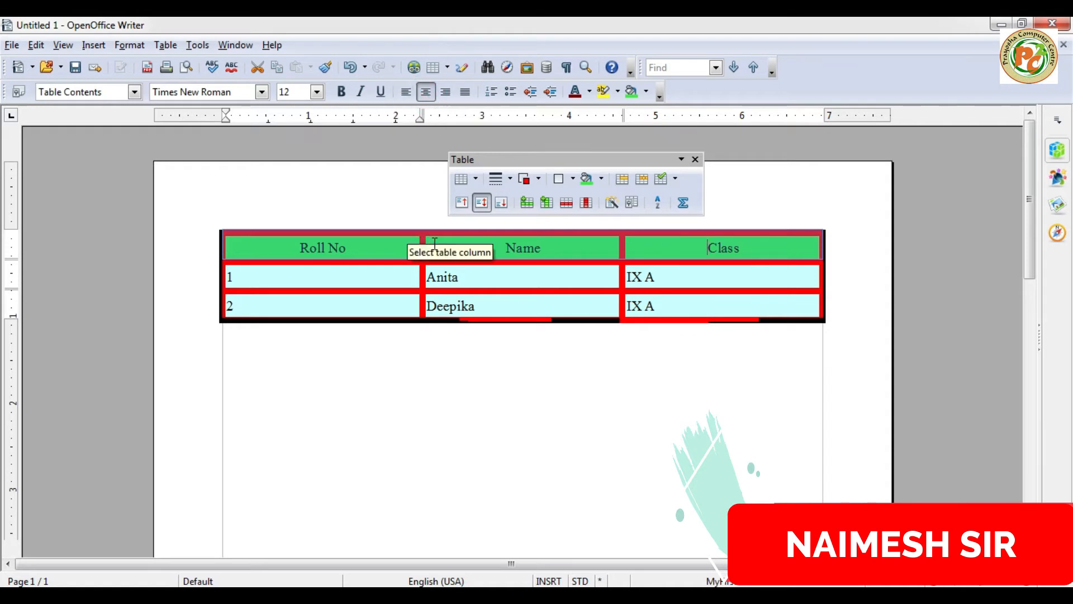
- Make the header row's text bold and set its font size to 18
left_click(338, 96)
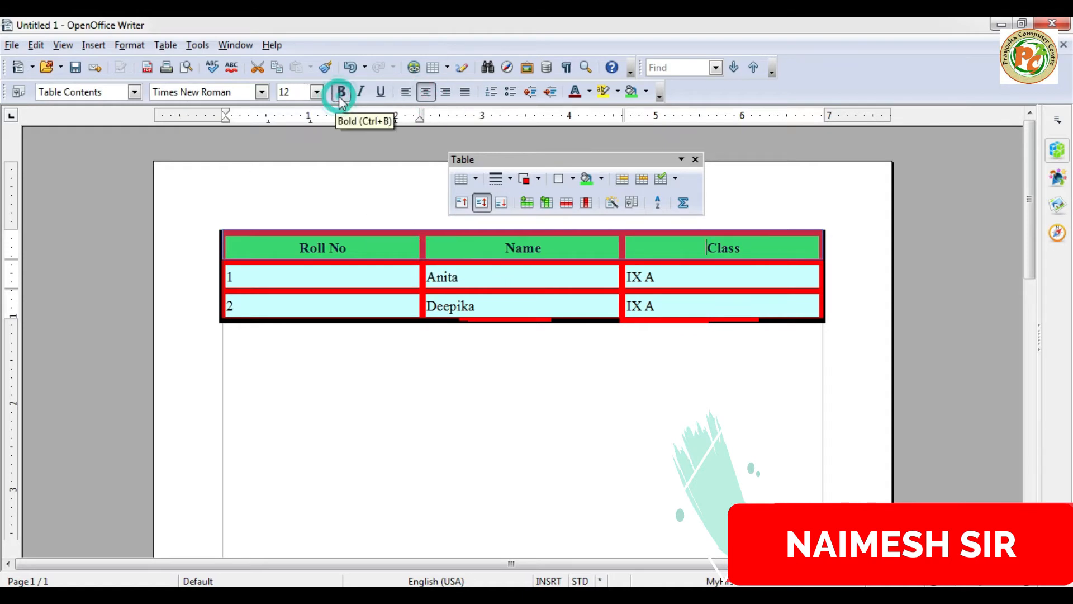
left_click(316, 91)
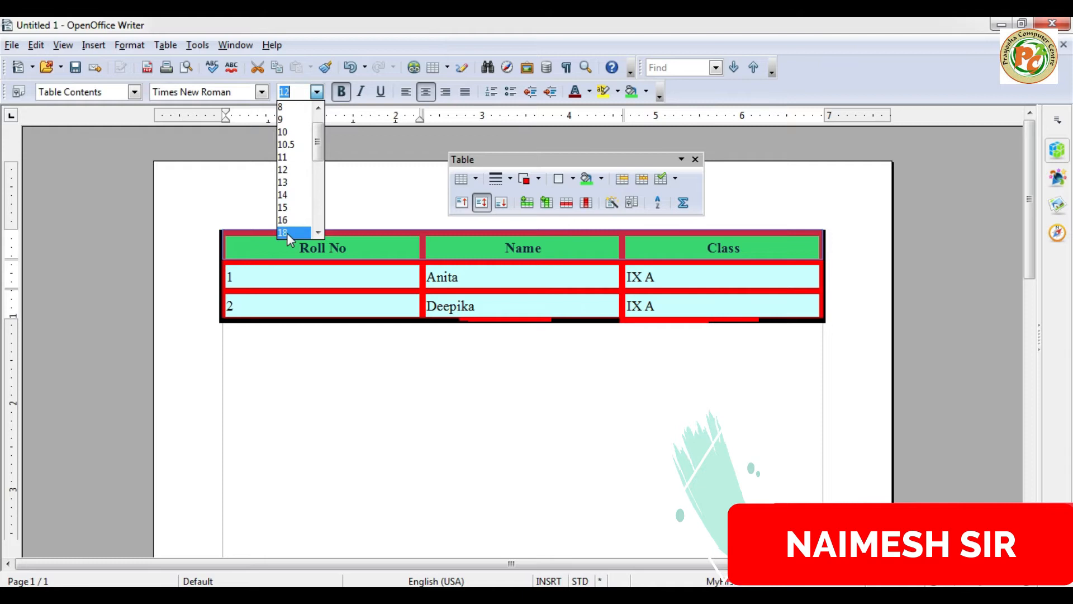
left_click(285, 232)
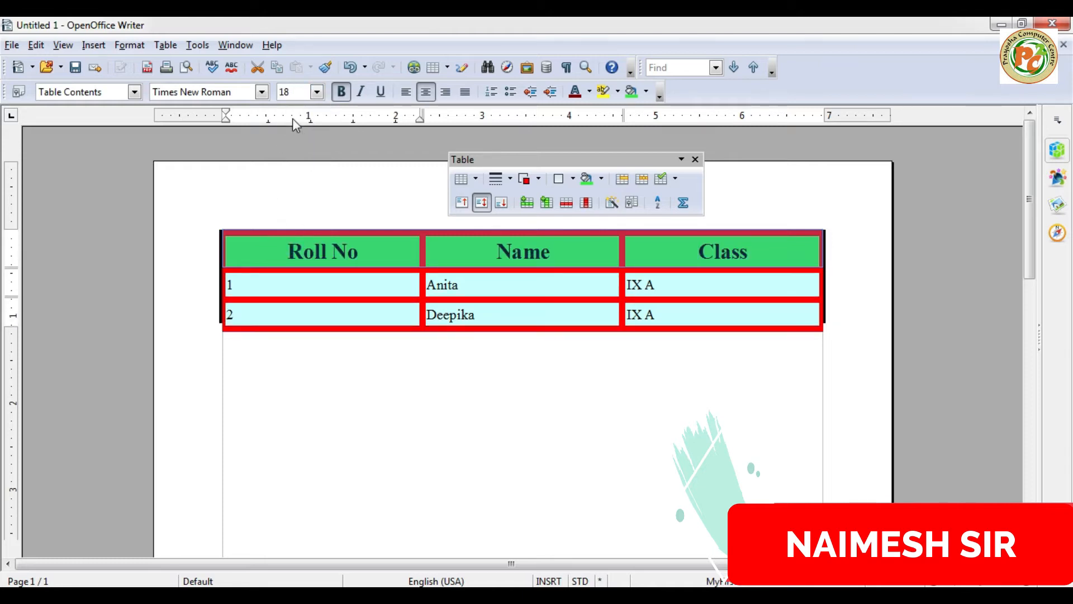
- Try yellow as the header row's font colour and replace it with white
left_click(589, 92)
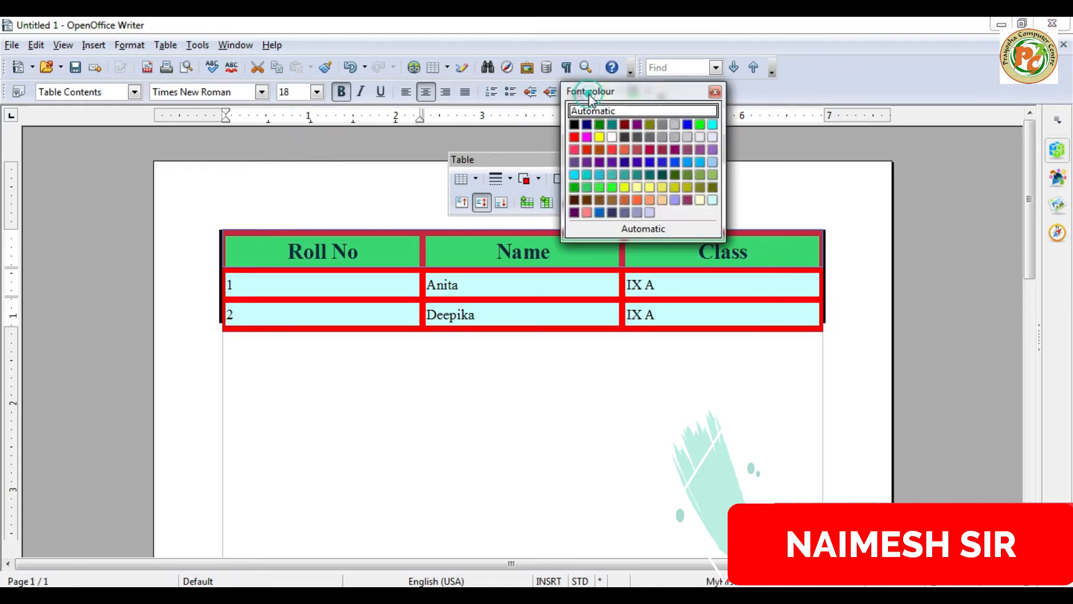
left_click(599, 138)
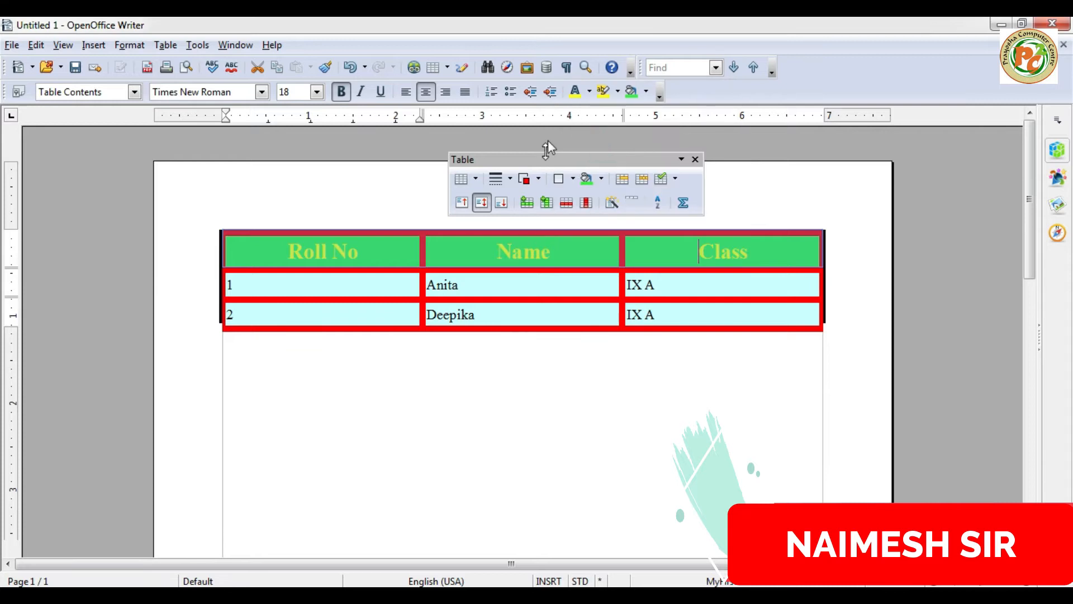
left_click(589, 92)
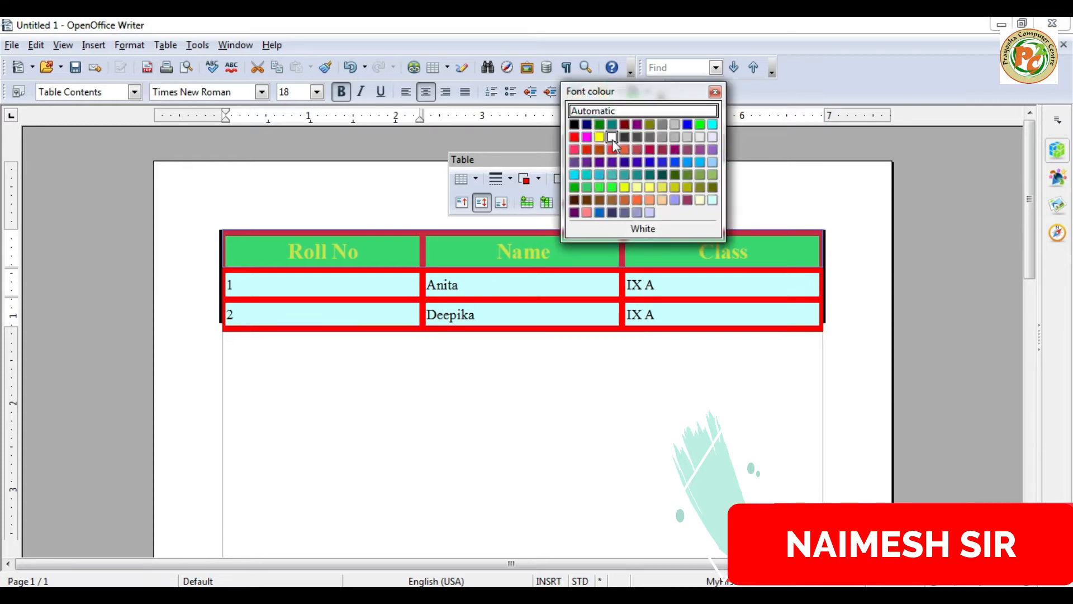
left_click(612, 139)
left_click(525, 298)
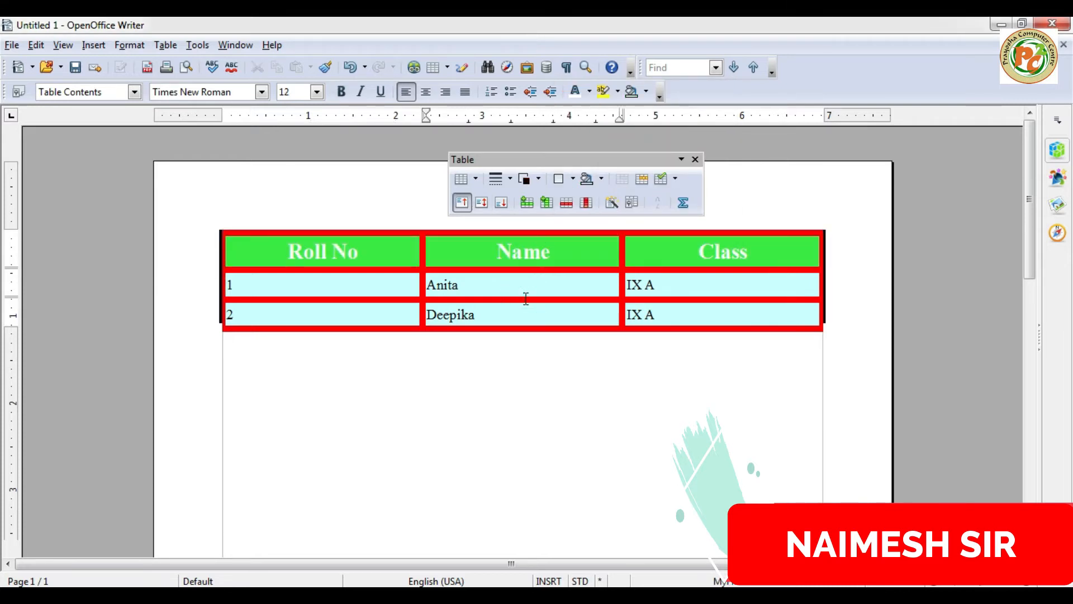
left_click(422, 338)
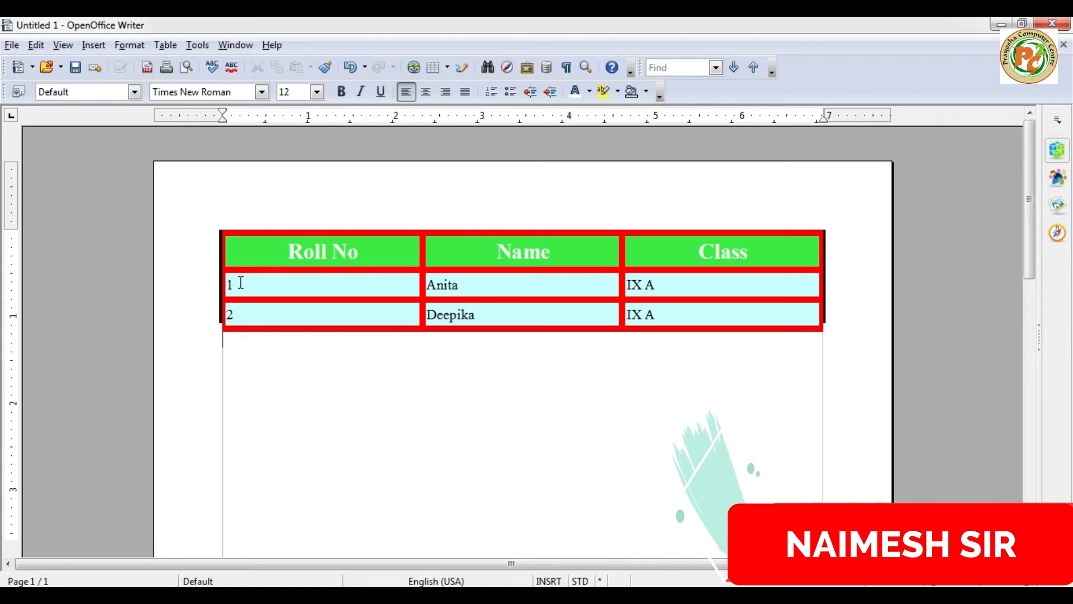
- Try inserting a nested table of five columns and one row in the last Roll No cell, and undo it
left_click(296, 307)
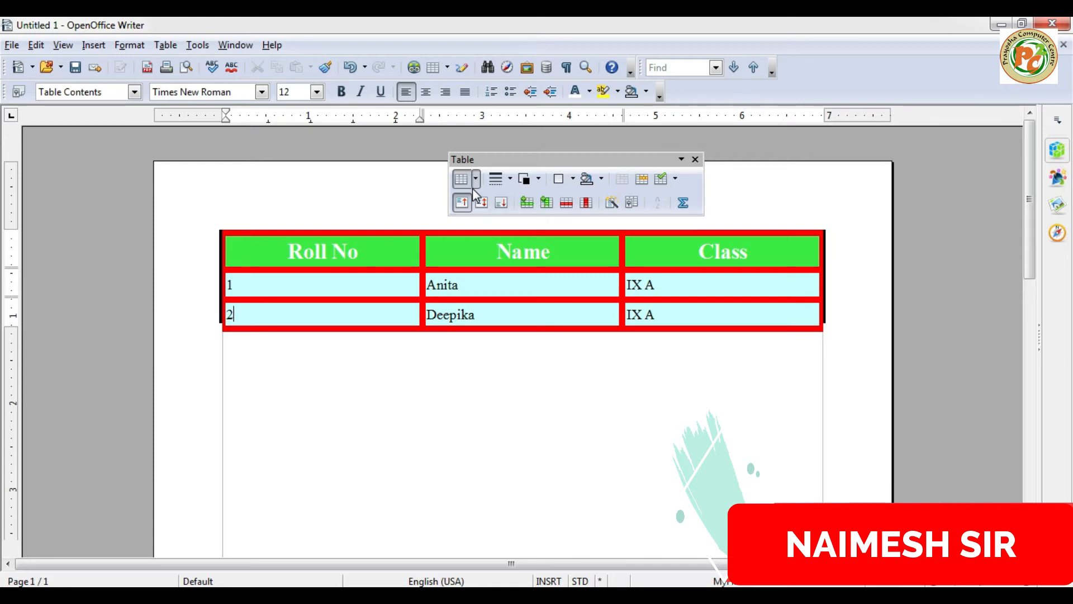
left_click(475, 183)
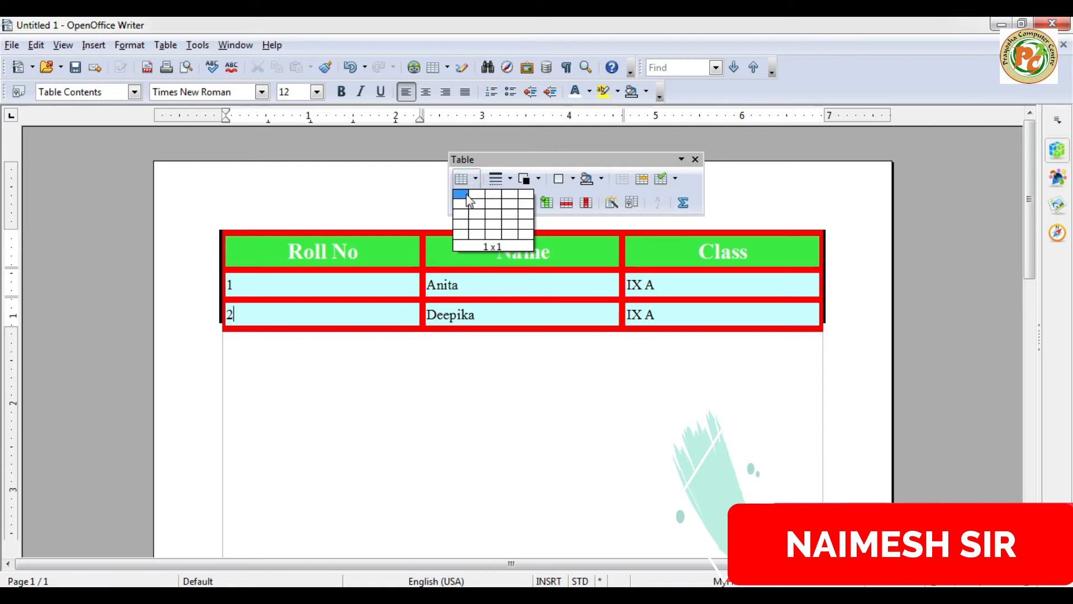
left_click(524, 194)
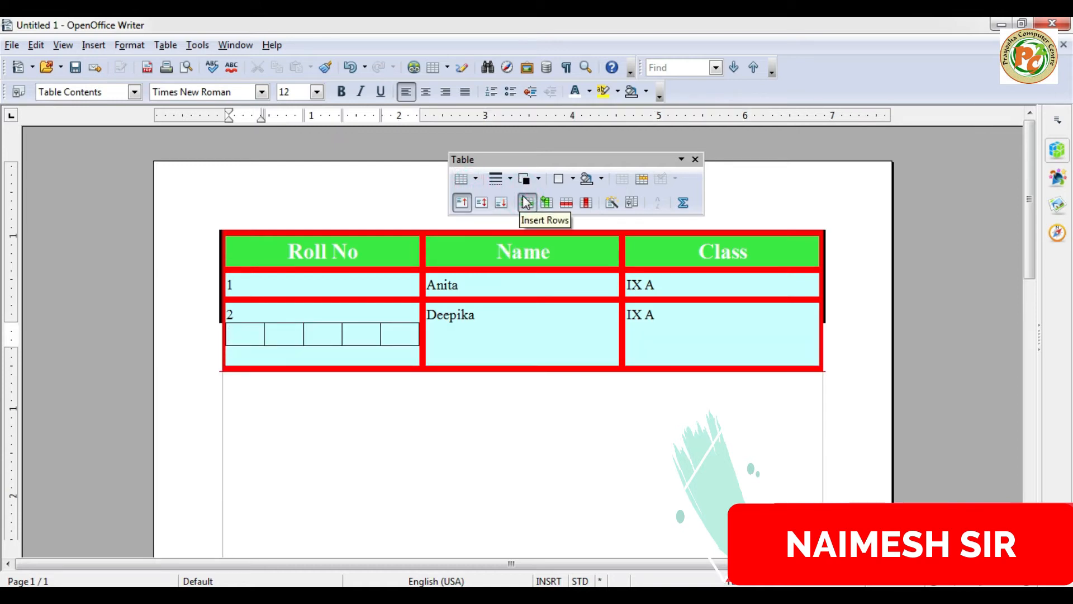
key("ctrl+z")
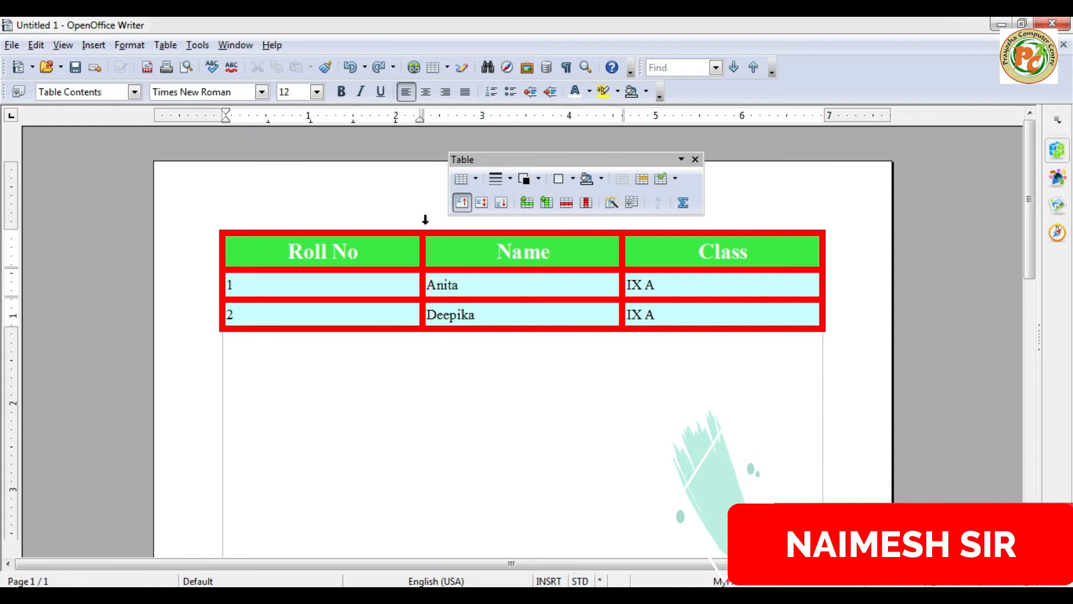
- Insert a row below the last student and fill it with roll number 3, the third student's name and class IX A
left_click(526, 203)
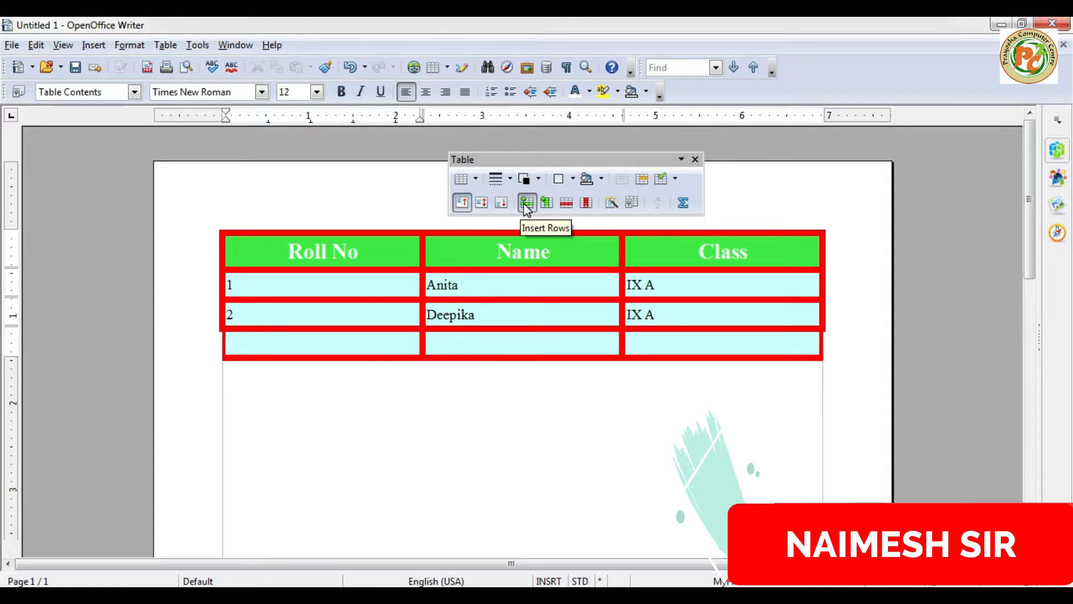
left_click(234, 338)
type("3")
key("Tab")
type("D")
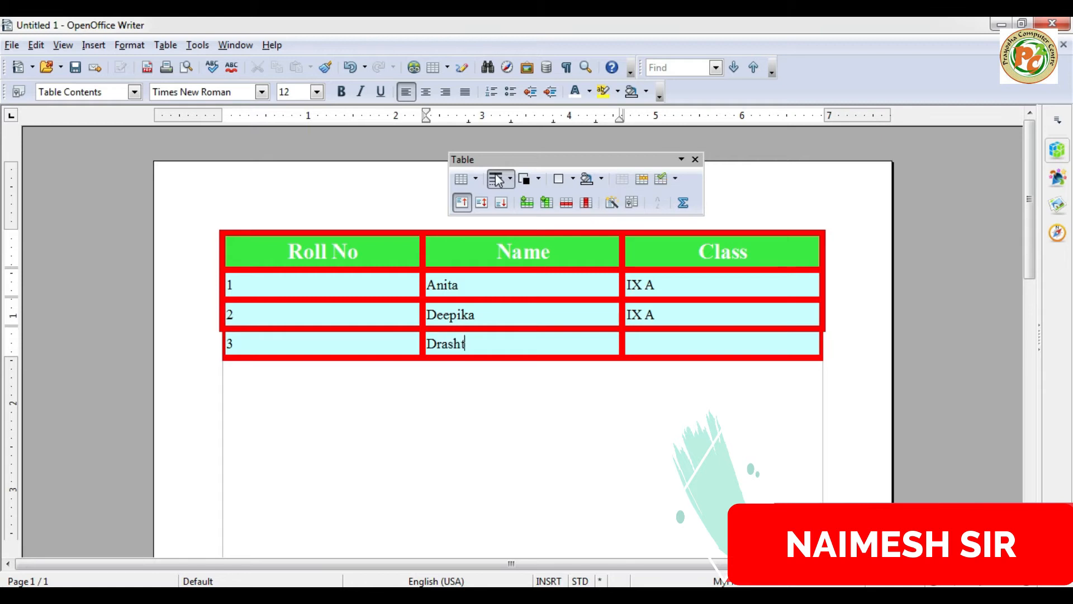
type("IX A")
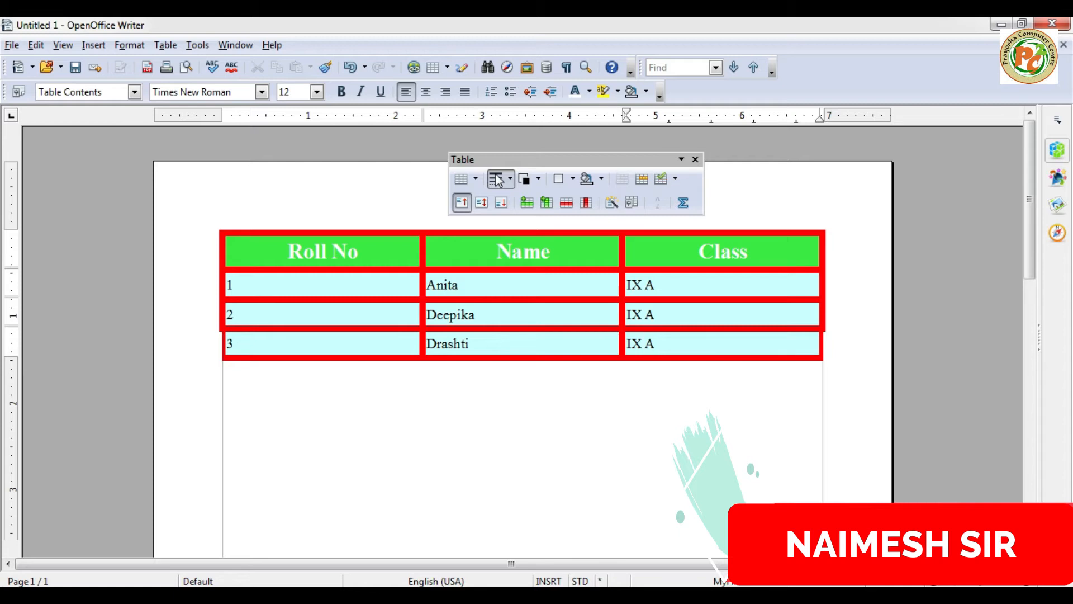
- Insert a column after Roll No and enter City as its heading
left_click(406, 254)
left_click(548, 203)
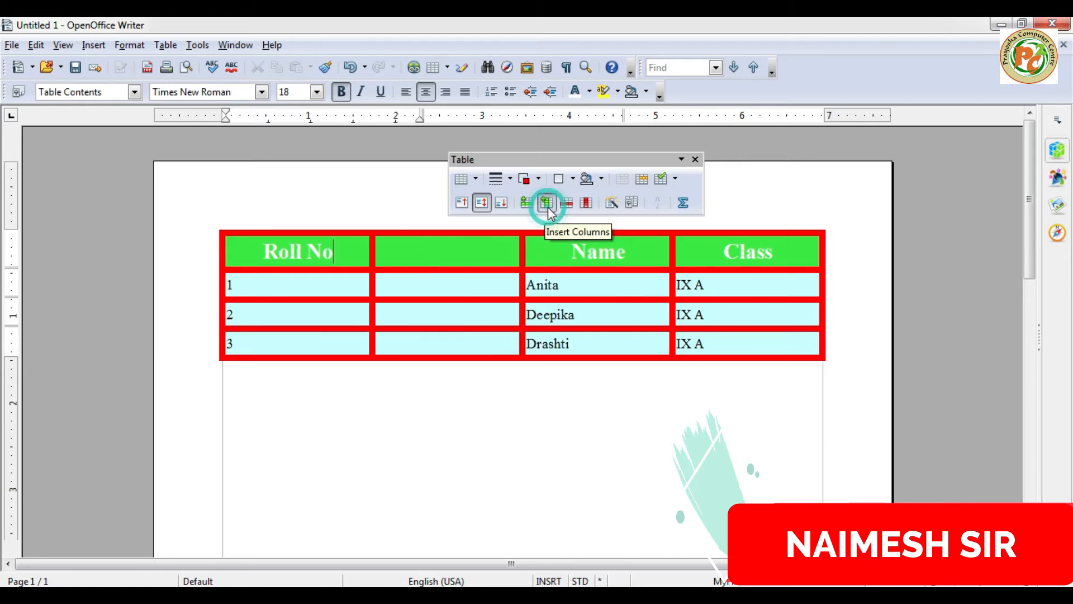
left_click(419, 251)
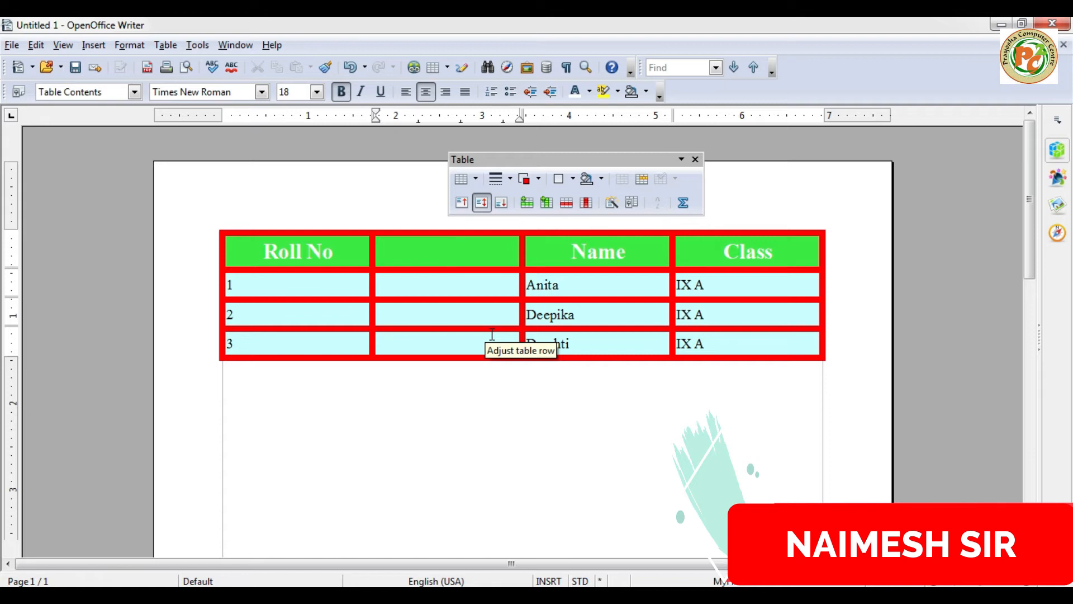
type("City")
- Fill the City column with Petlad, Anand and Petlad for students 1, 2 and 3
left_click(492, 334)
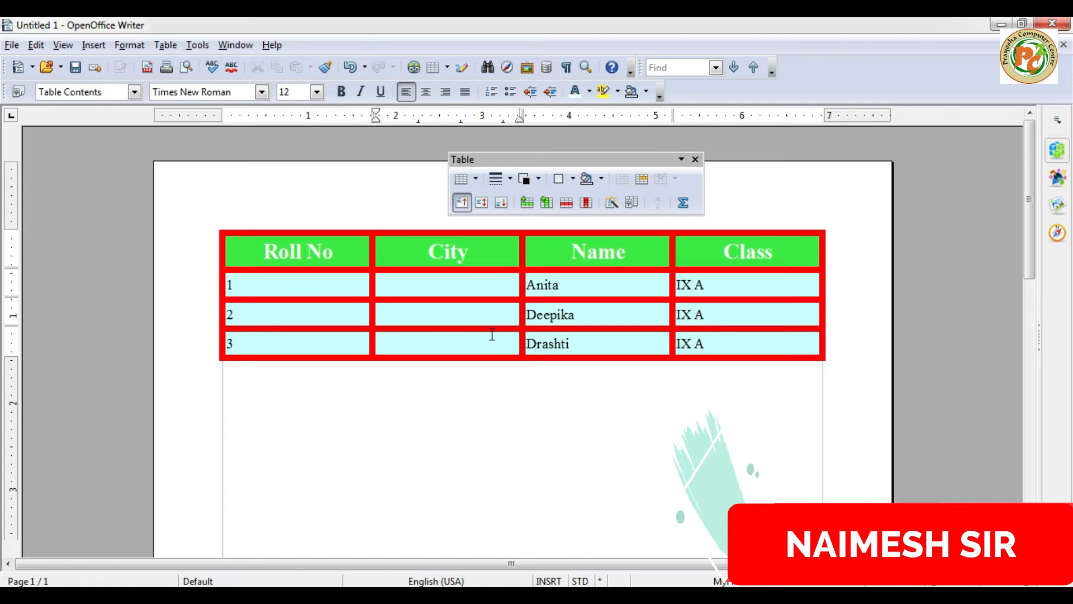
type("Petlad")
key("Return")
key("BackSpace")
type("O")
key("BackSpace")
type("Anans")
key("BackSpace")
type("Petlad")
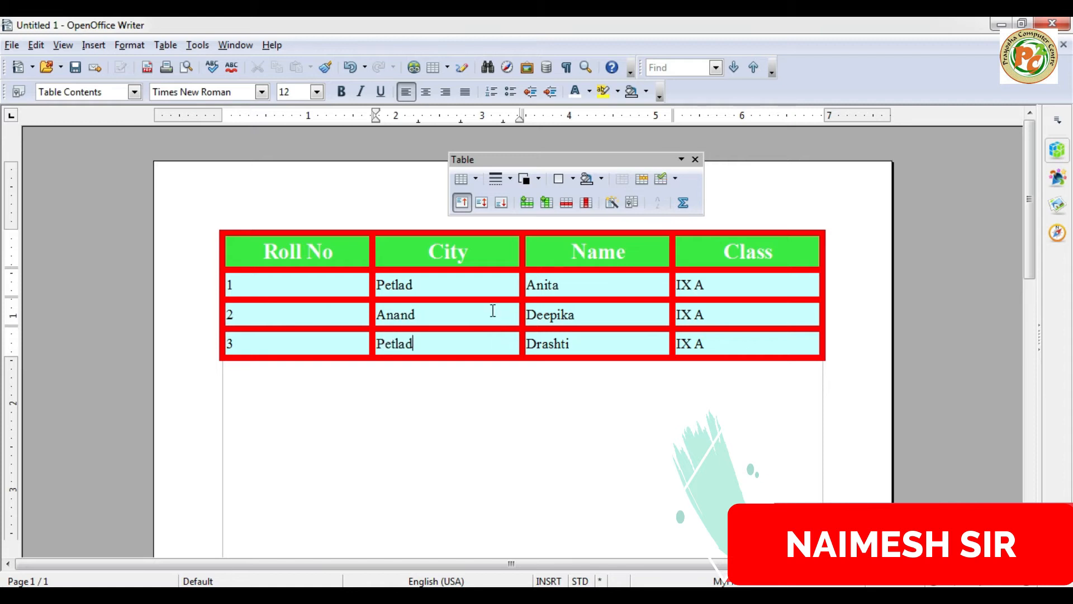
- Centre the text of the three student rows horizontally
left_click_drag(351, 279, 725, 334)
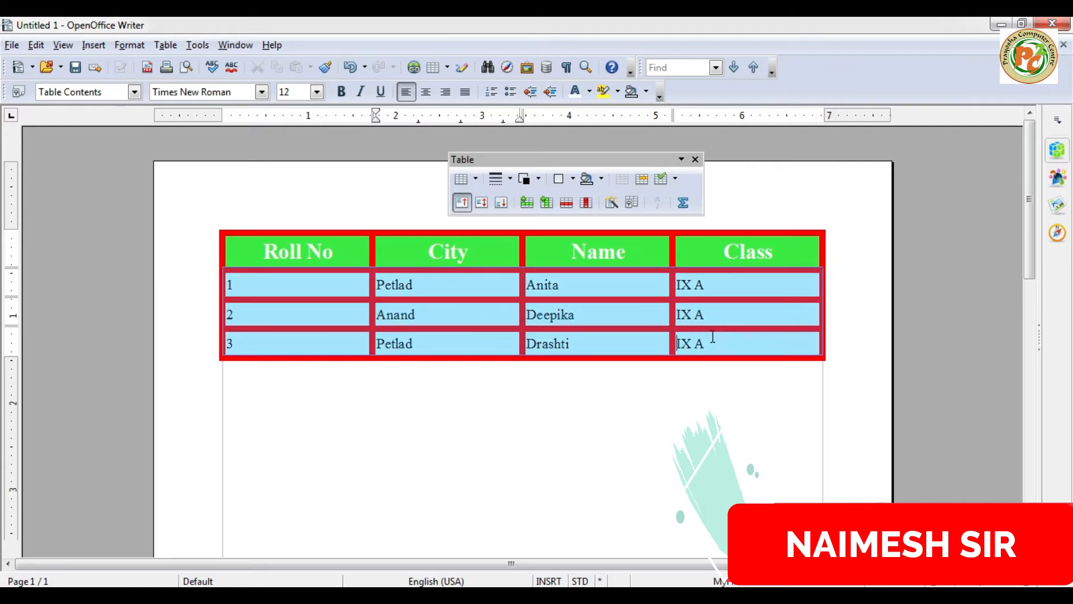
left_click(425, 91)
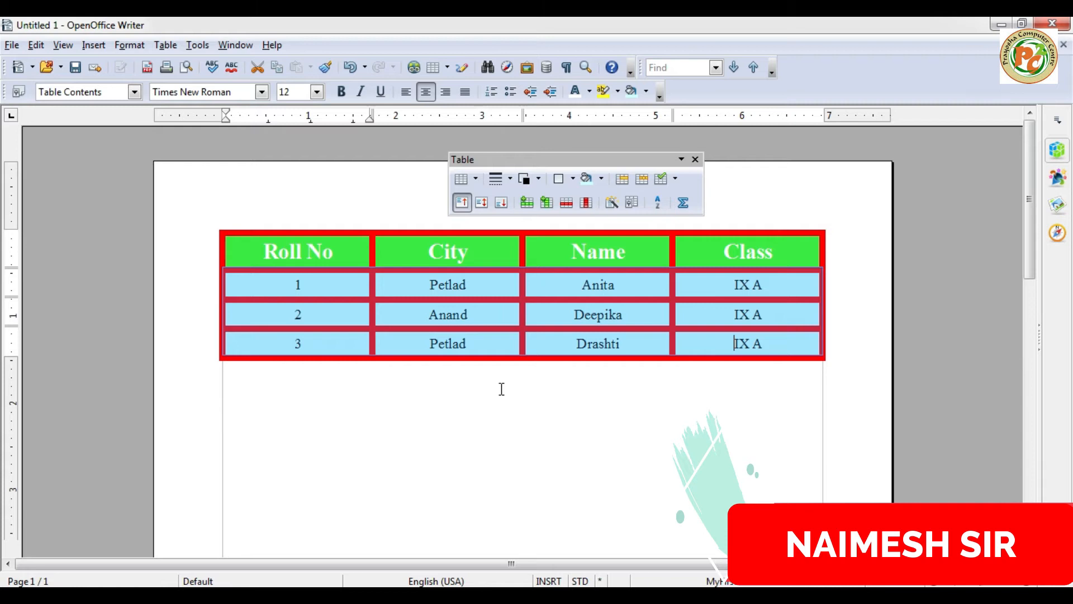
left_click(439, 286)
left_click_drag(431, 240, 431, 343)
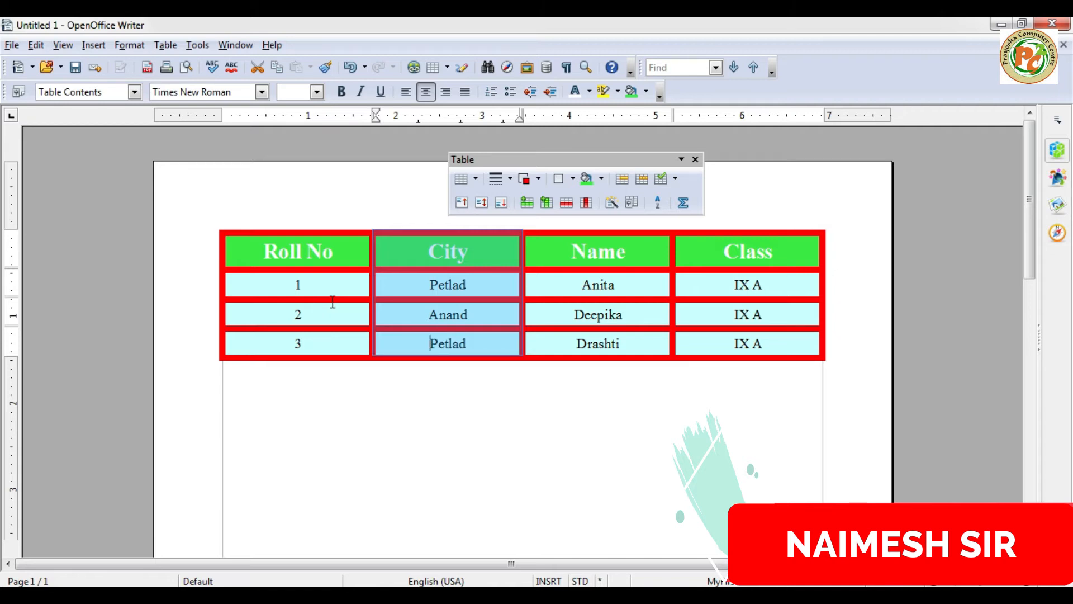
left_click(333, 301)
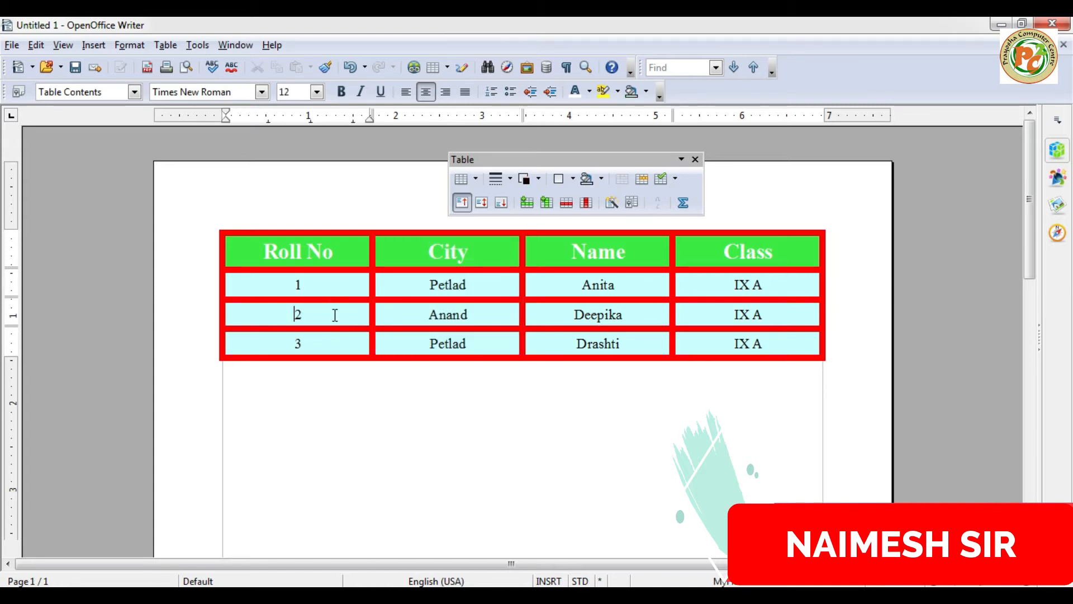
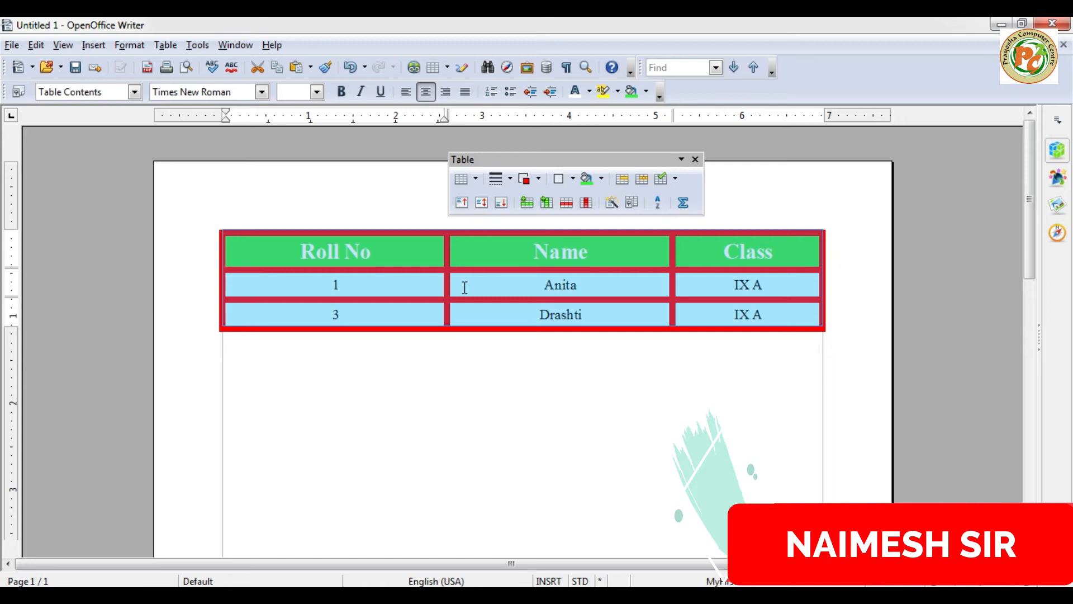
- Paste the copied student table on the empty line below the original table
left_click(408, 452)
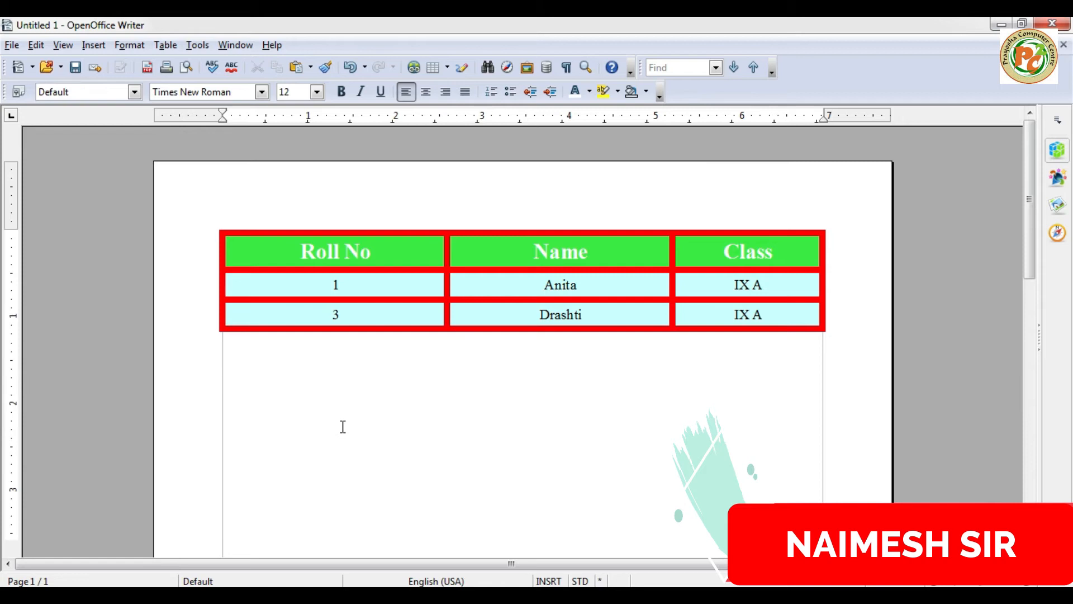
key("ctrl+v")
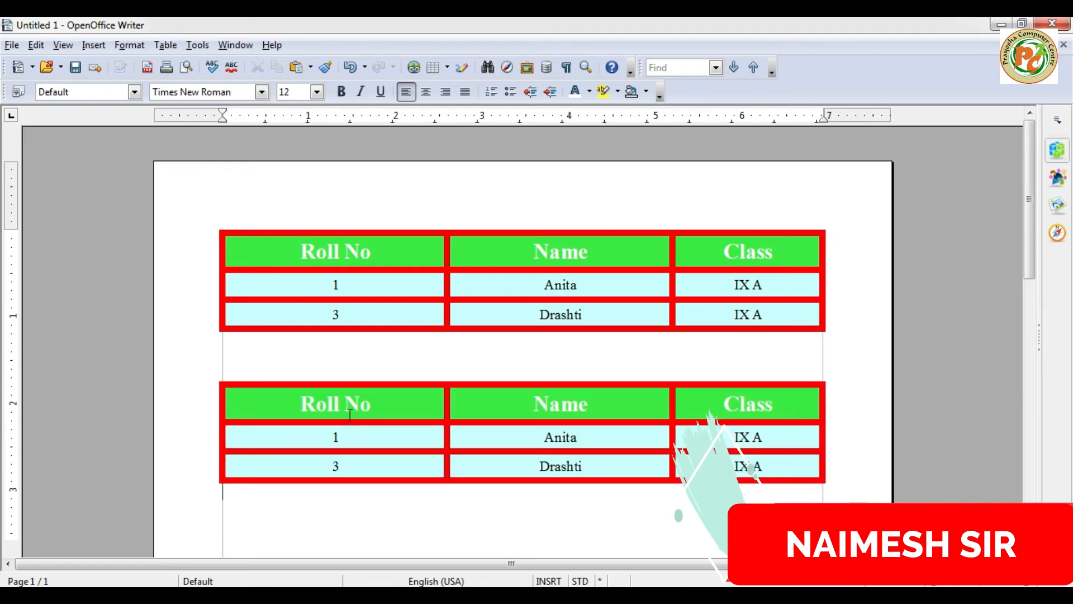
scroll(350, 413, "down", 3)
scroll(349, 414, "up", 3)
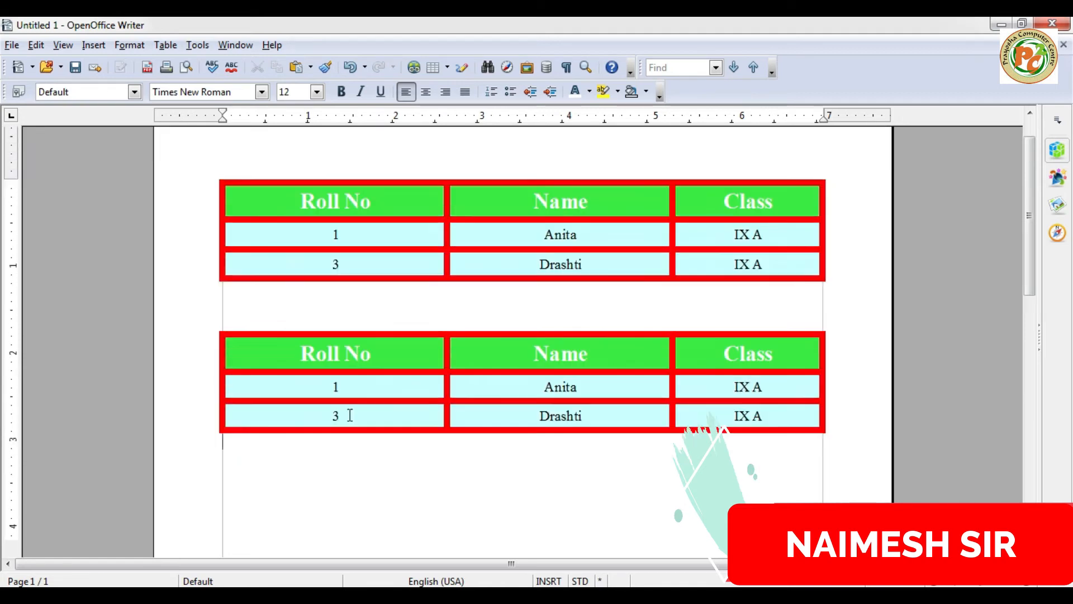
- Try clearing all cells of the first table, and undo the deletion
left_click_drag(268, 241, 743, 315)
scroll(688, 362, "down", 5)
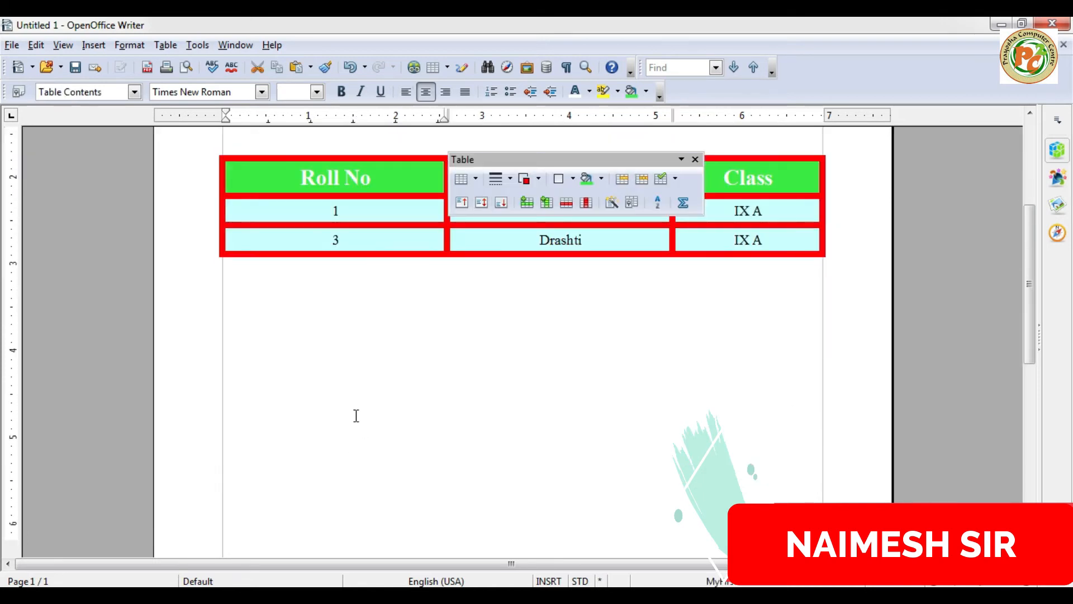
scroll(383, 355, "up", 5)
key("Delete")
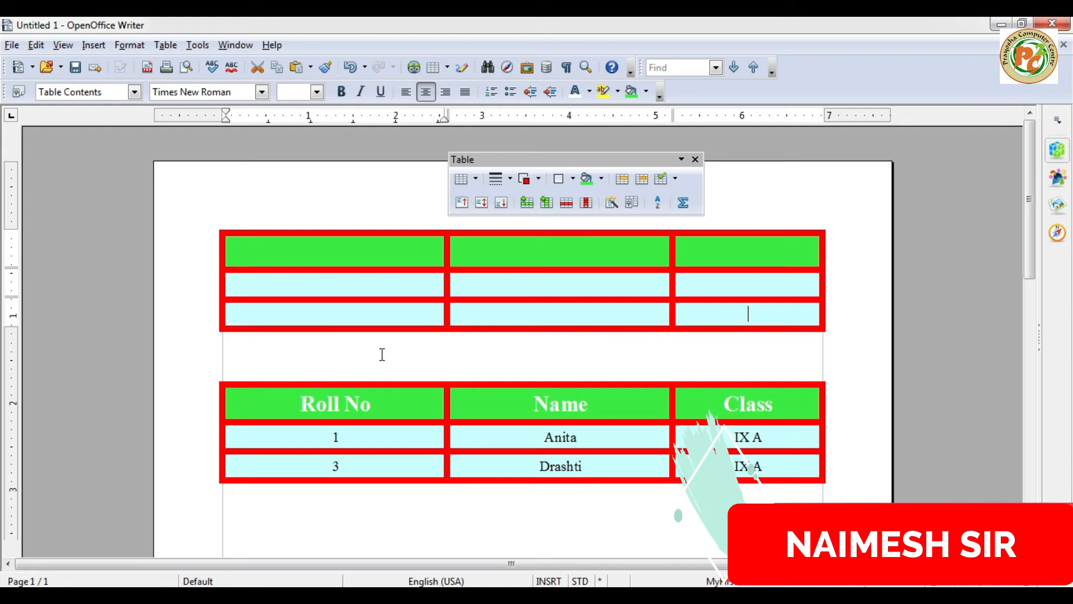
left_click_drag(263, 242, 750, 312)
key("ctrl+z")
- Select the entire first table with the table selection command and delete its cell contents
left_click(248, 247)
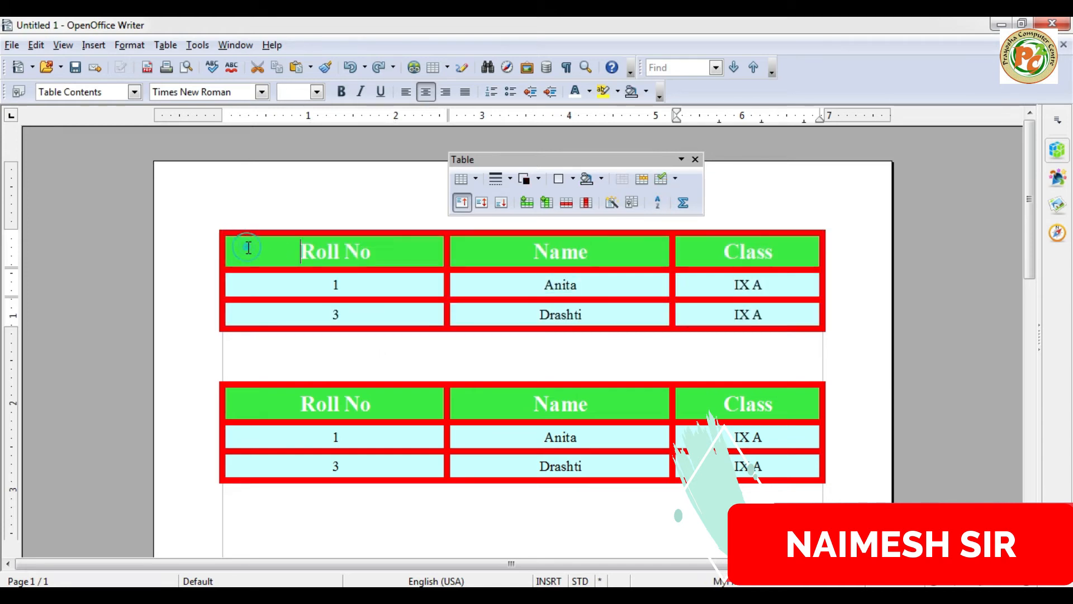
left_click(222, 231)
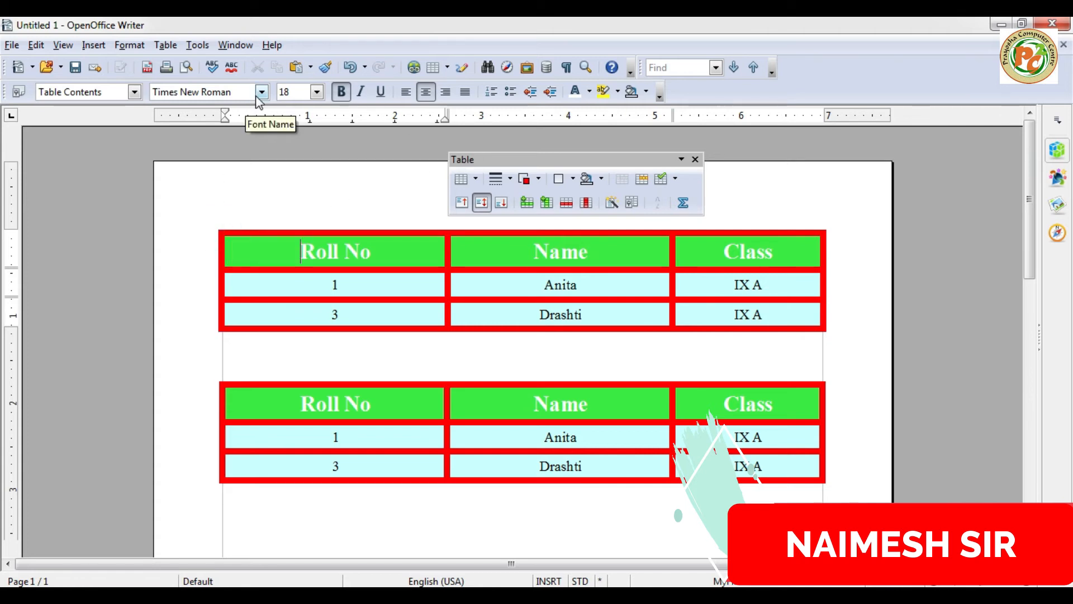
left_click(164, 47)
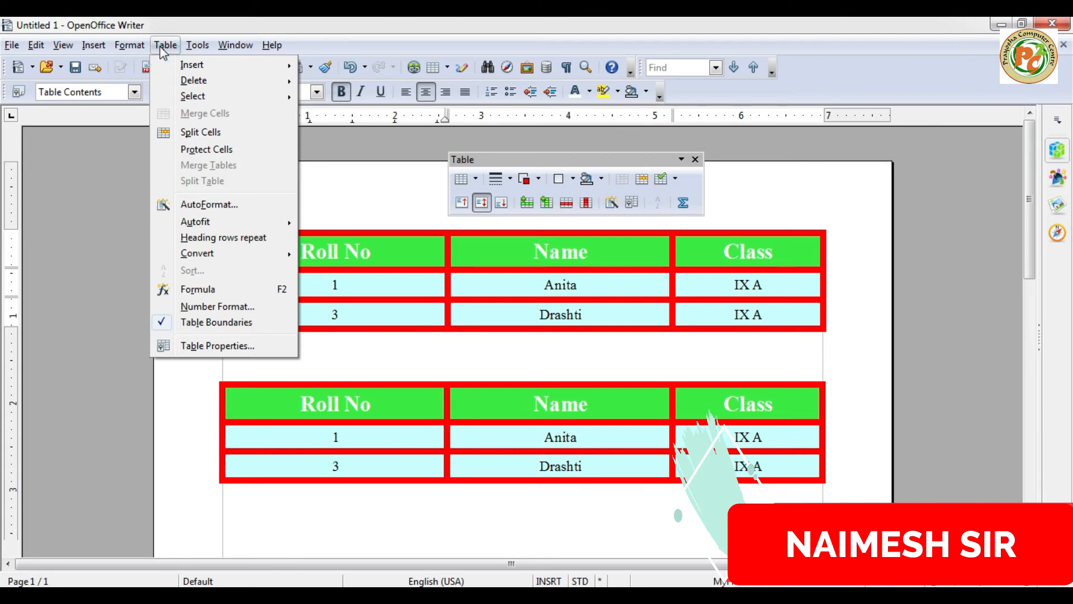
mouse_move(267, 96)
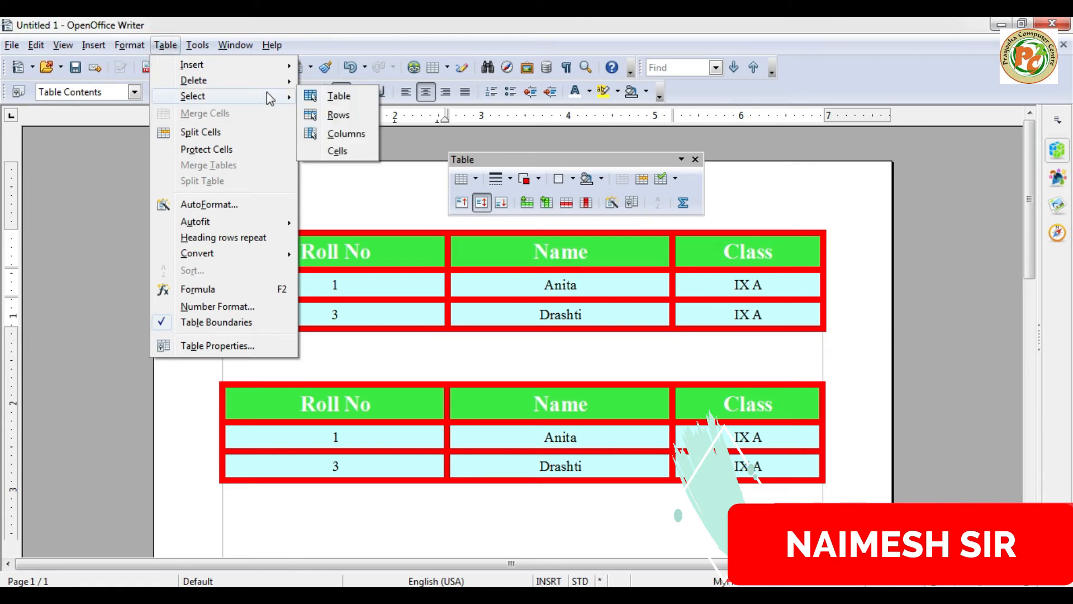
left_click(334, 97)
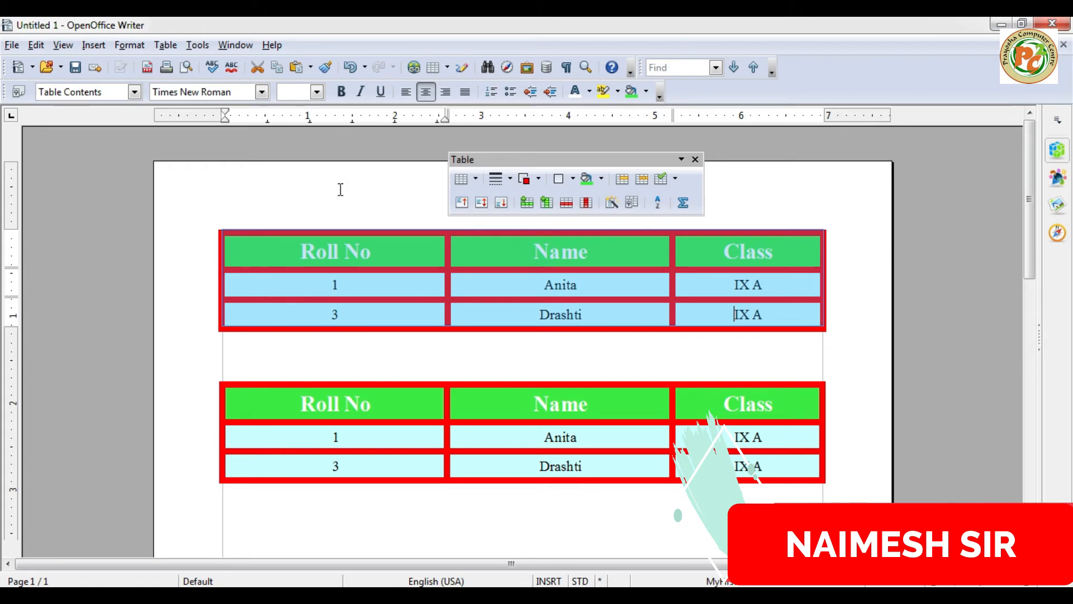
key("Delete")
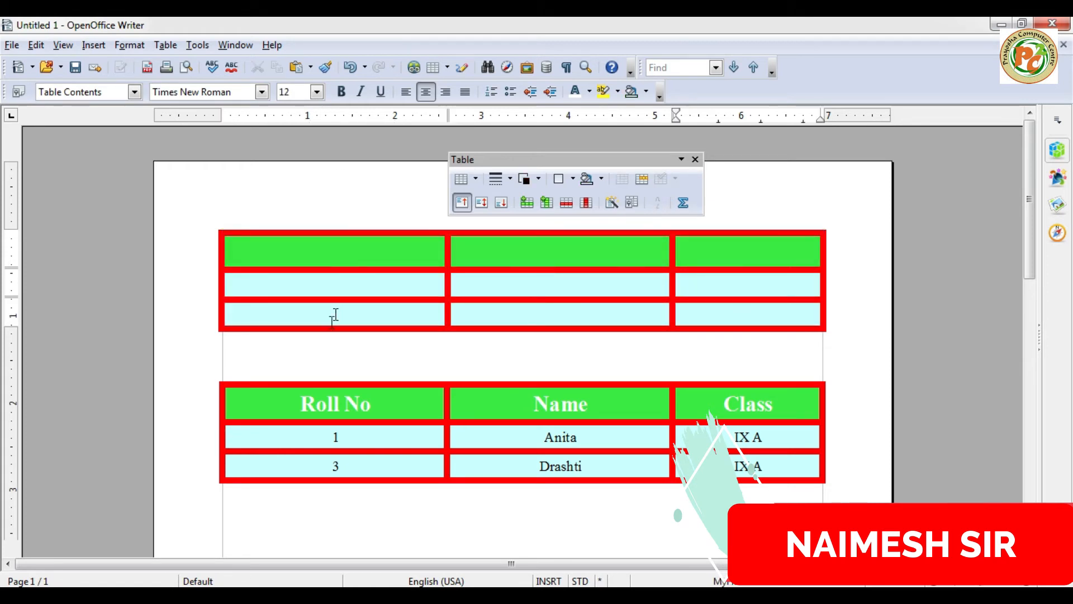
- Paste another copy of the student table on the empty line below the second table
scroll(324, 364, "down", 5)
left_click(263, 367)
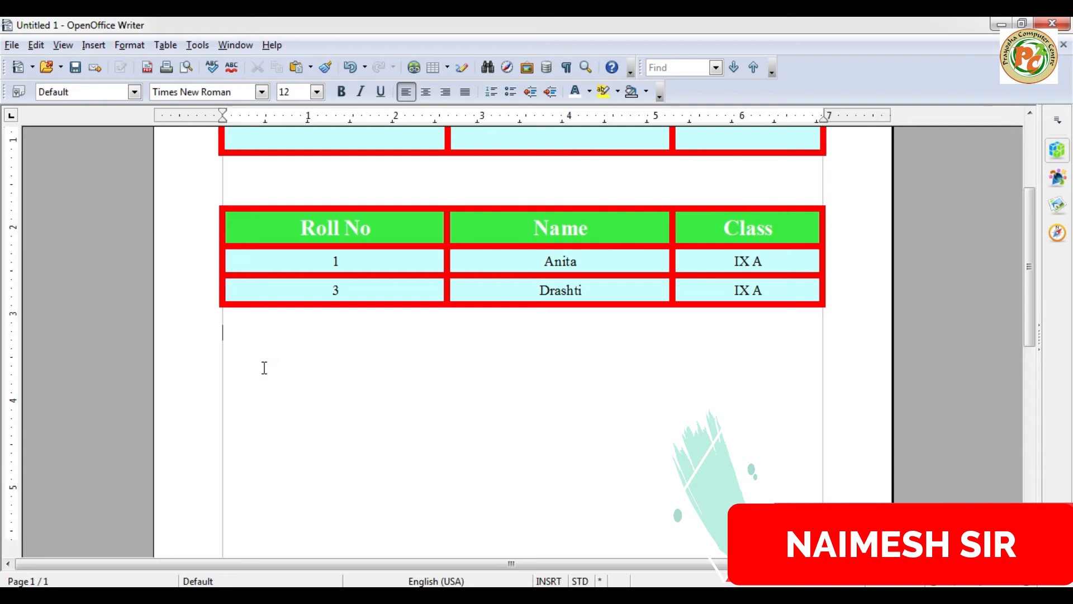
key("ctrl+v")
scroll(264, 367, "up", 5)
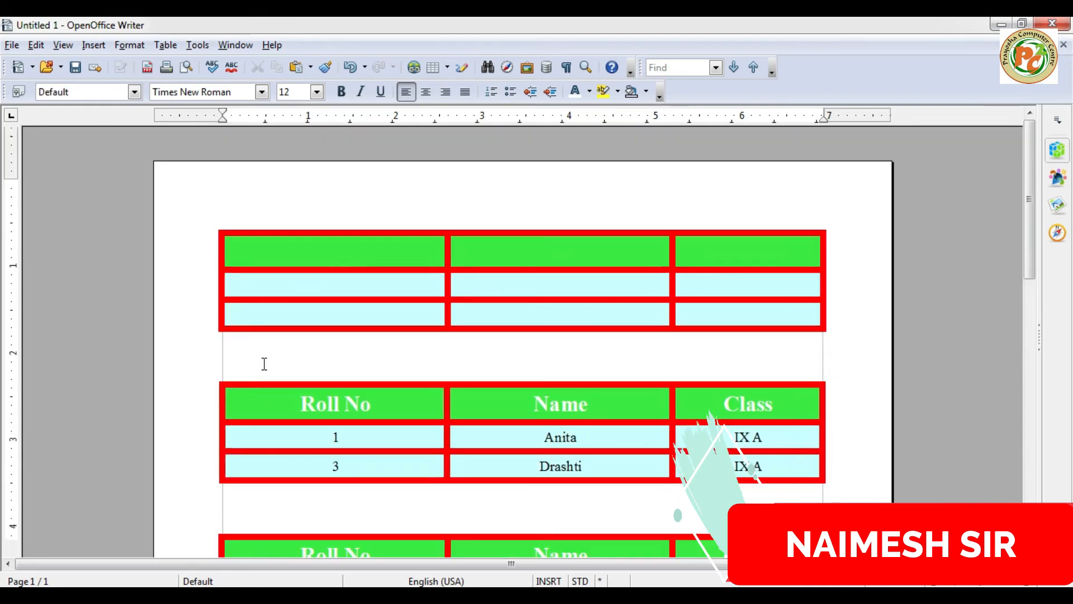
- Select all cells of the emptied first table and delete the whole table from the document
left_click_drag(264, 248, 696, 311)
left_click(362, 261)
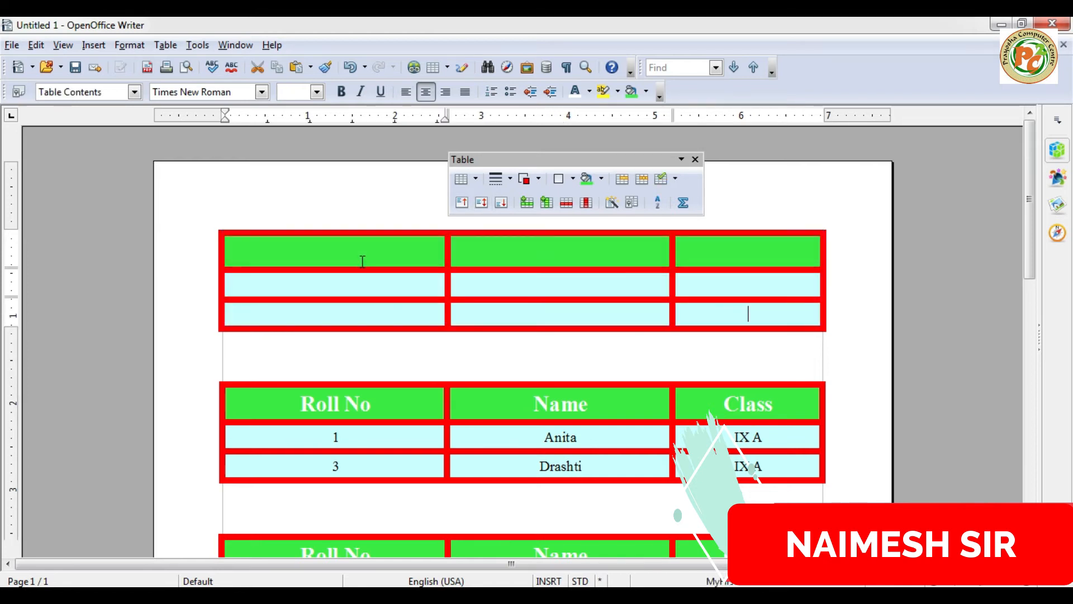
left_click_drag(354, 249, 784, 318)
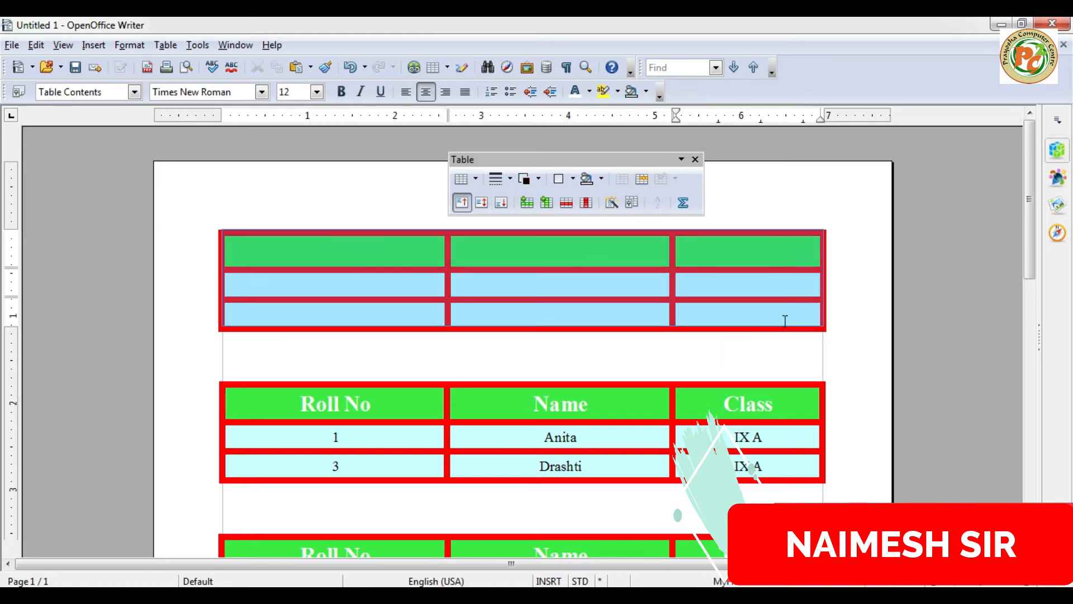
left_click(784, 319)
left_click_drag(351, 251, 689, 309)
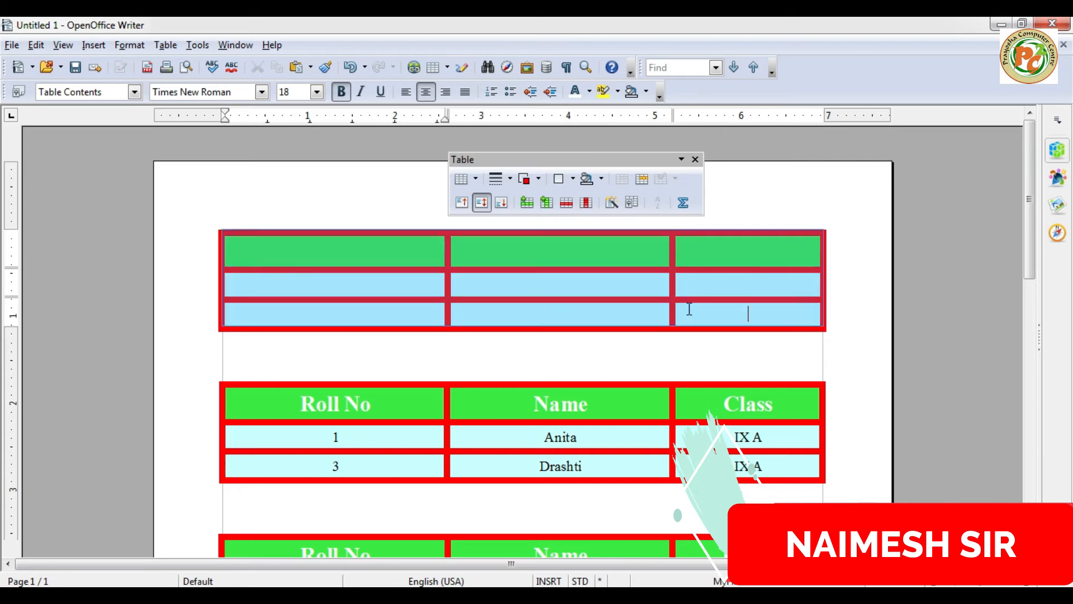
left_click(165, 45)
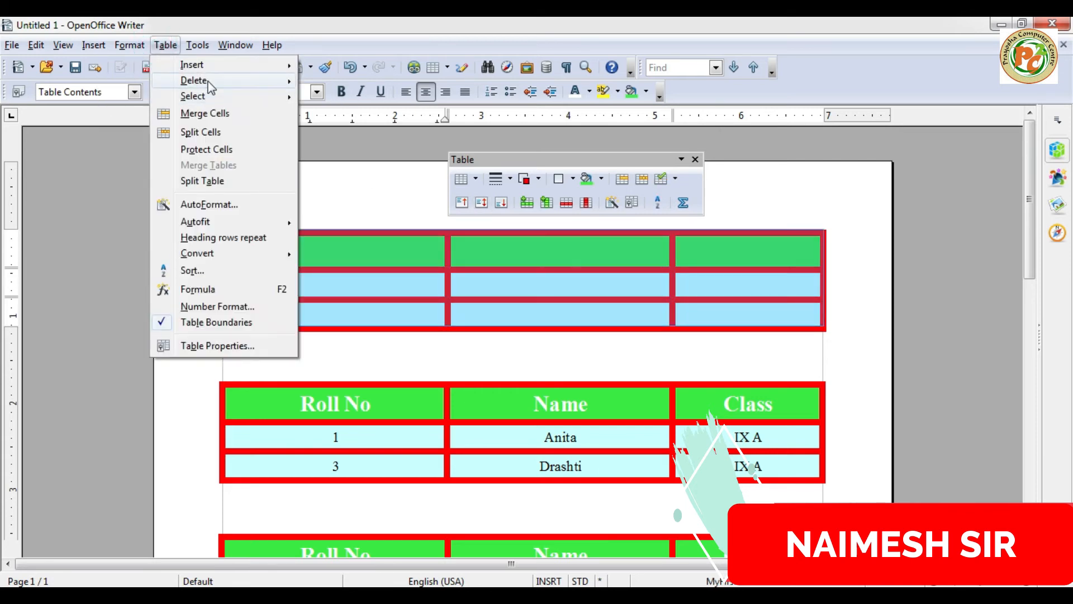
mouse_move(276, 81)
left_click(337, 80)
scroll(248, 227, "down", 5)
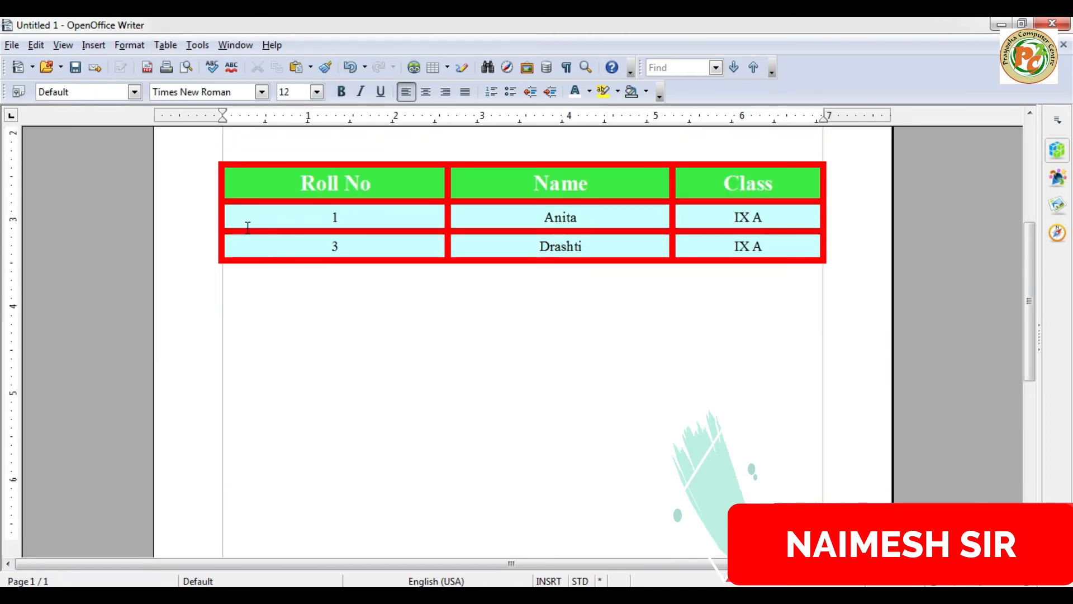
scroll(246, 234, "up", 5)
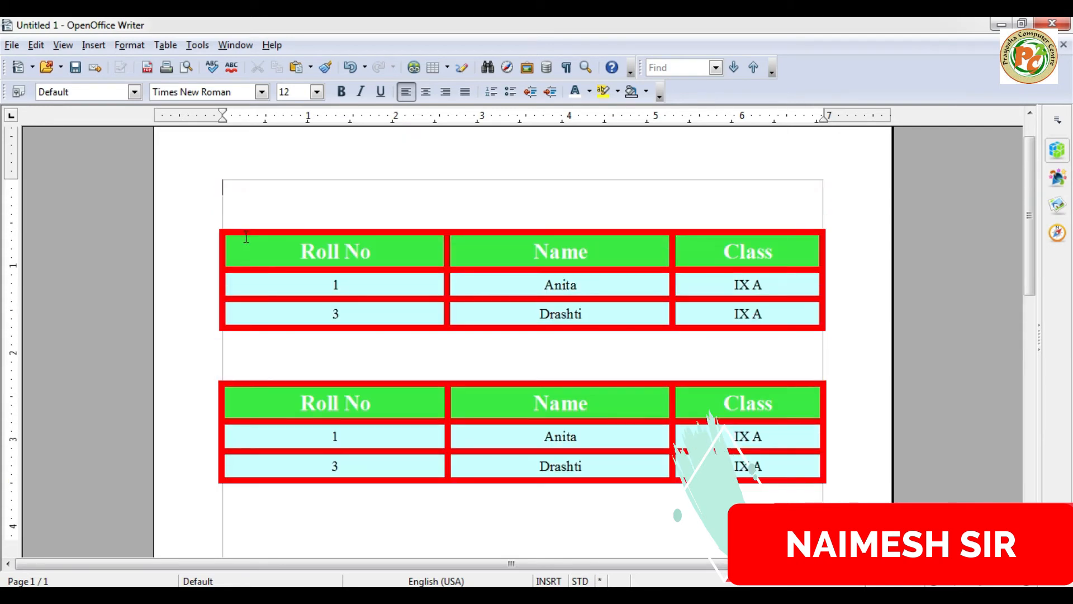
scroll(245, 238, "up", 2)
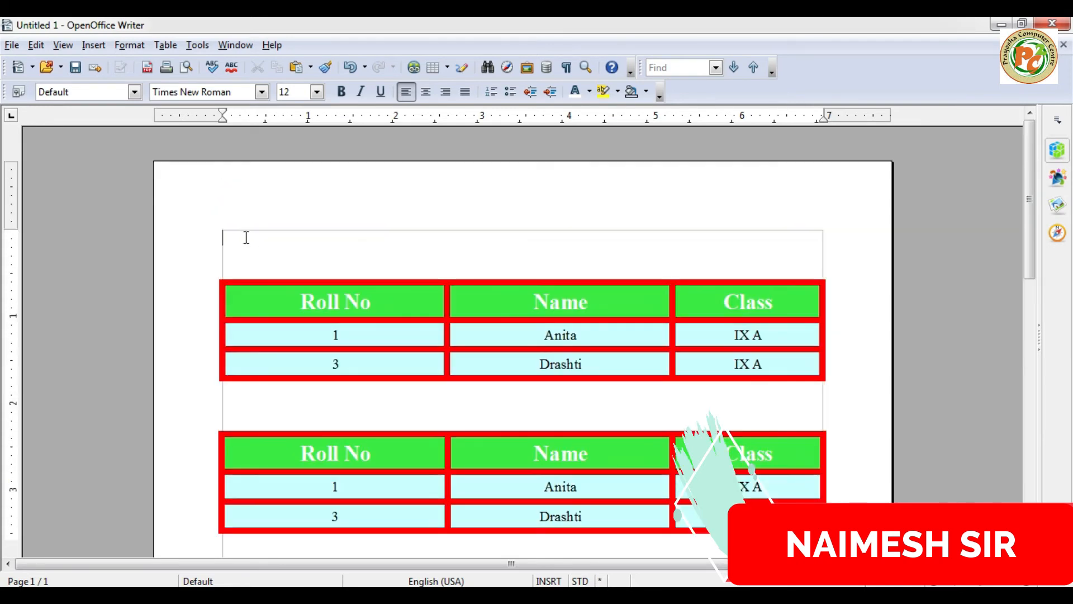
right_click(375, 296)
mouse_move(439, 264)
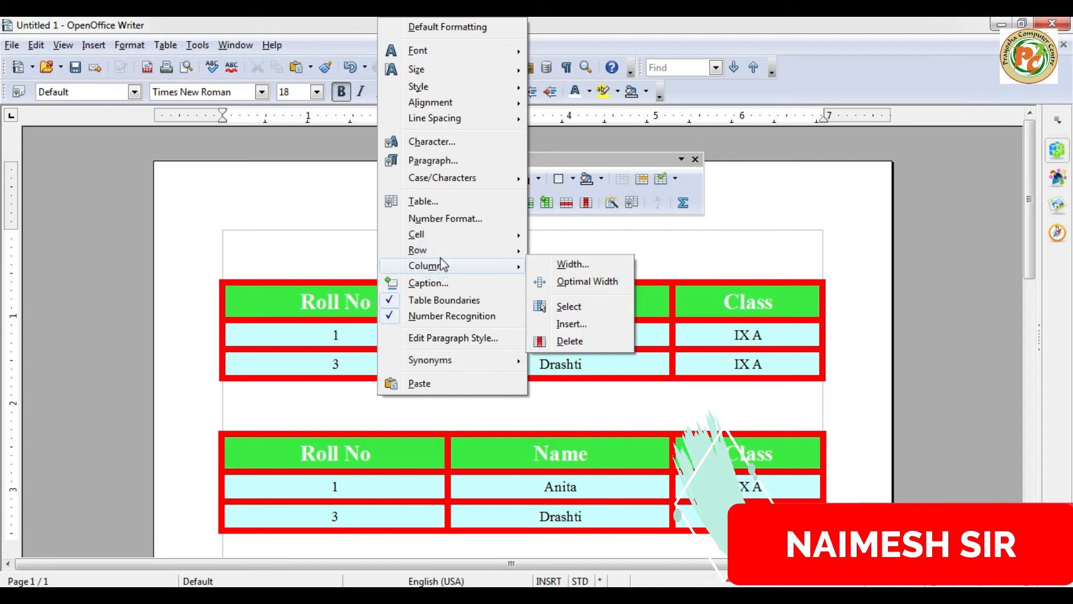
left_click(573, 328)
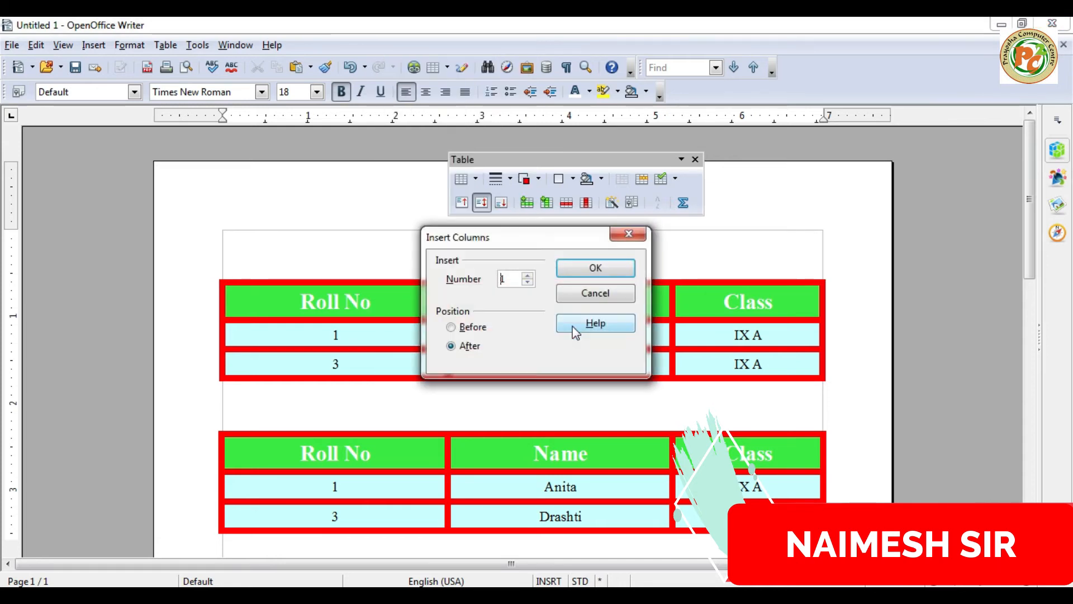
left_click(452, 327)
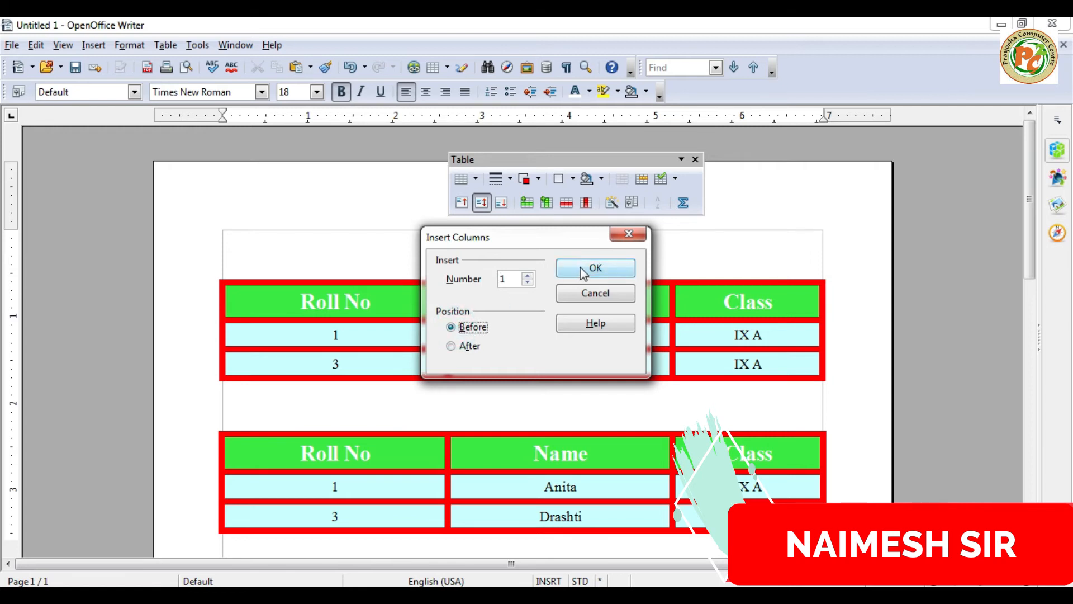
left_click(595, 294)
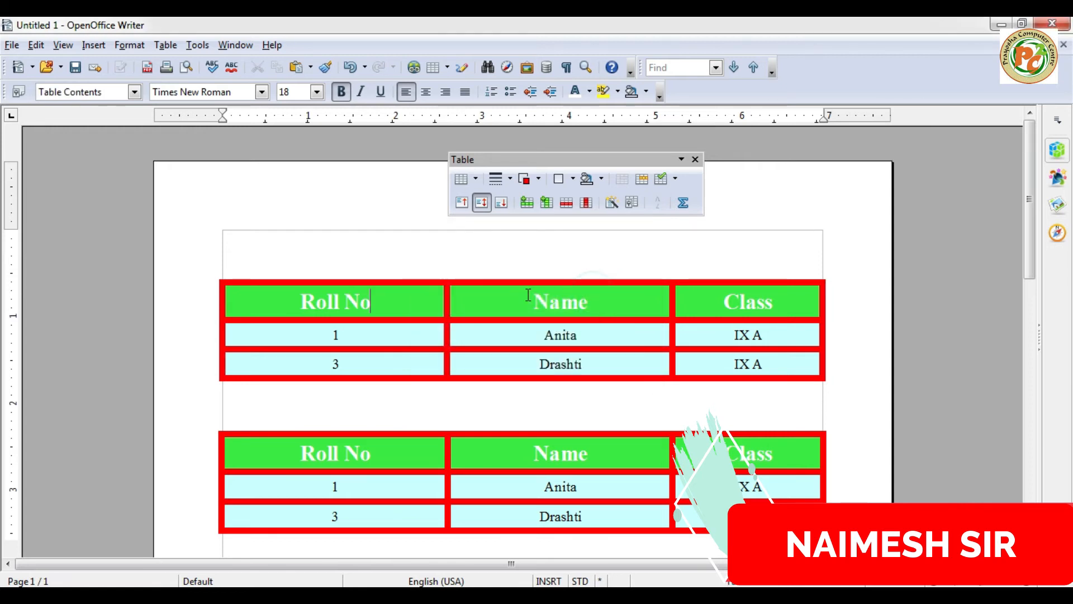
- Insert one row before the Roll No header row of the first student table
right_click(416, 310)
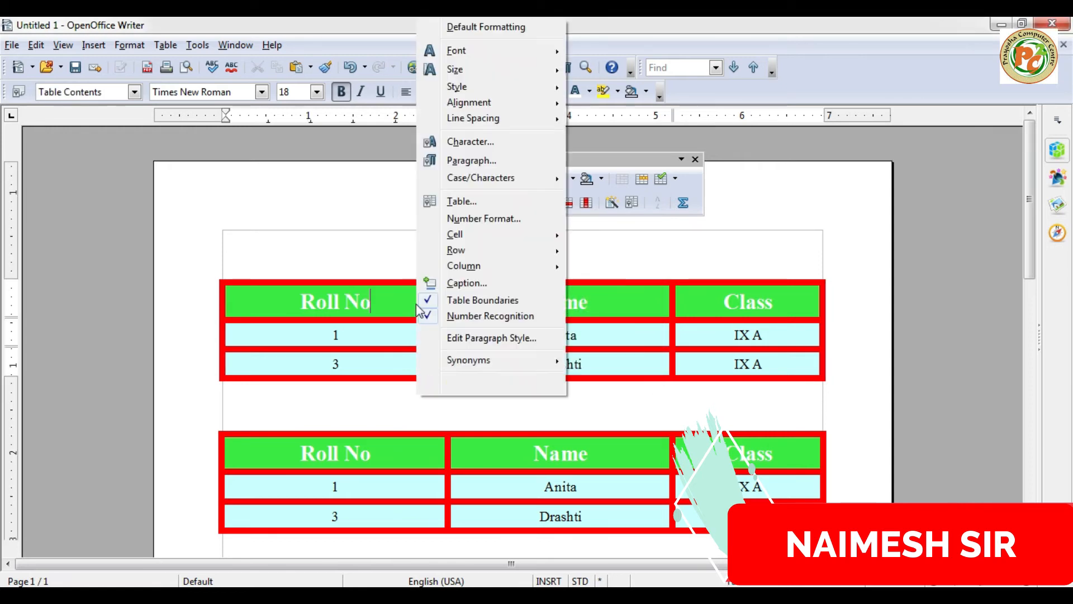
left_click(500, 249)
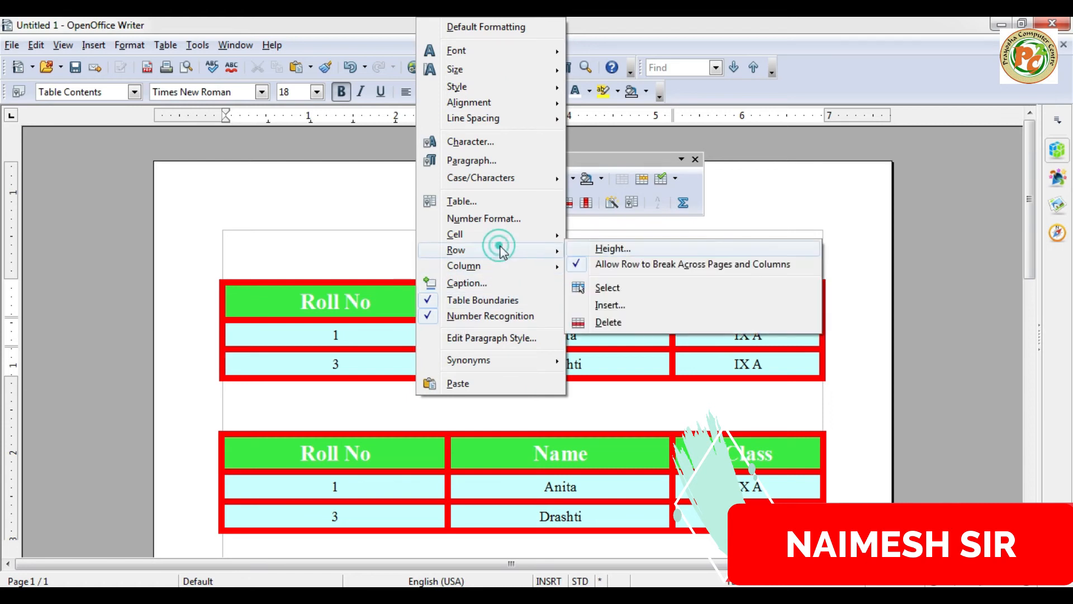
left_click(610, 307)
left_click(472, 327)
left_click(592, 269)
- Merge the three cells of the new empty row above the headings into one cell
left_click_drag(400, 311, 690, 299)
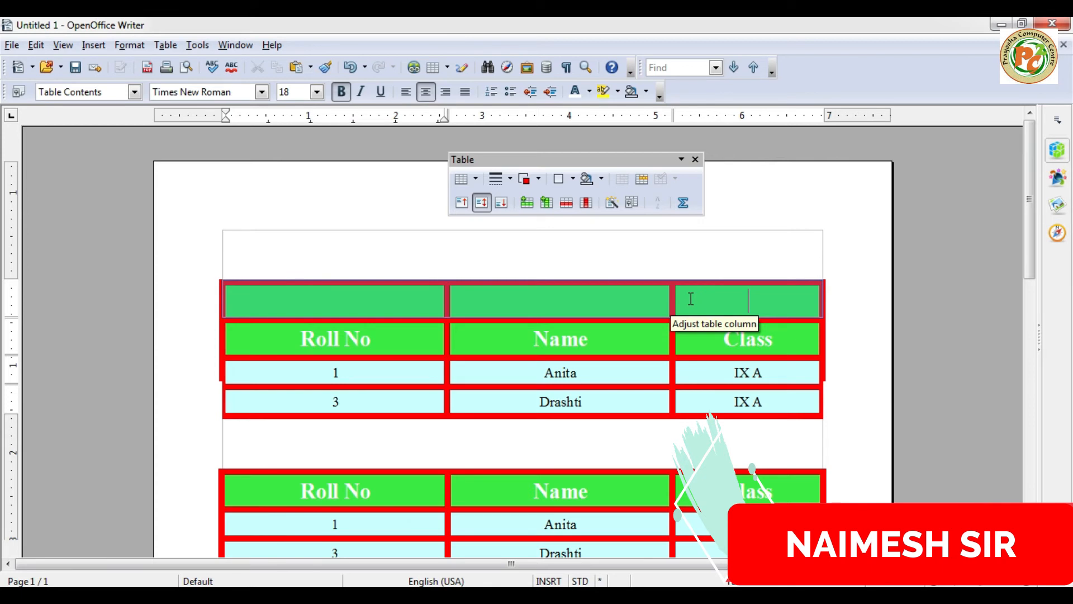
left_click_drag(371, 308, 707, 295)
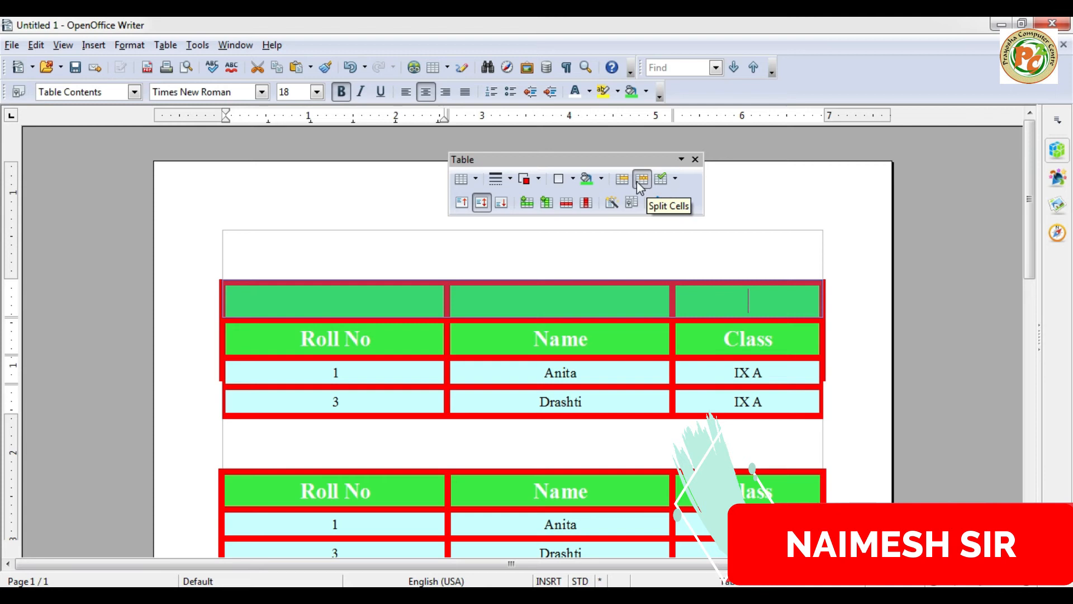
left_click(623, 180)
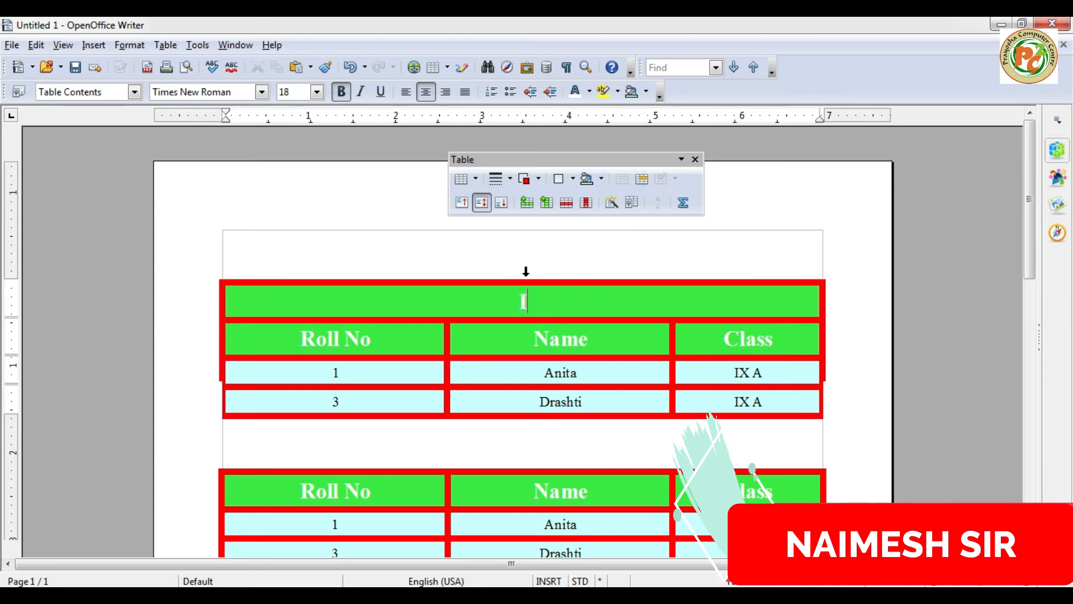
- Enter Student Information as the title in the merged cell above the headings
type("Stude")
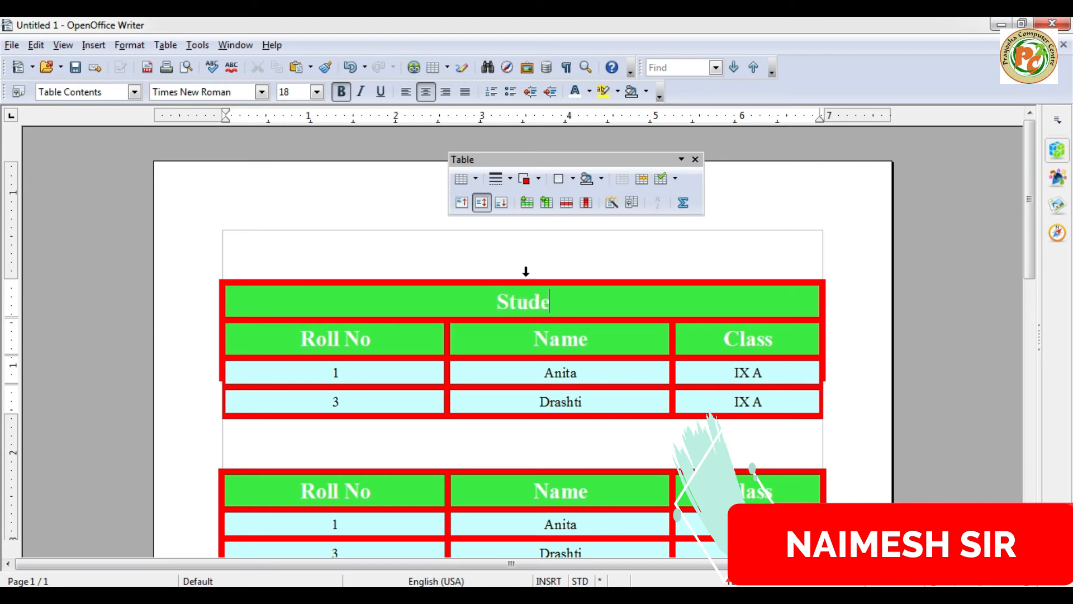
type("nt Infromat")
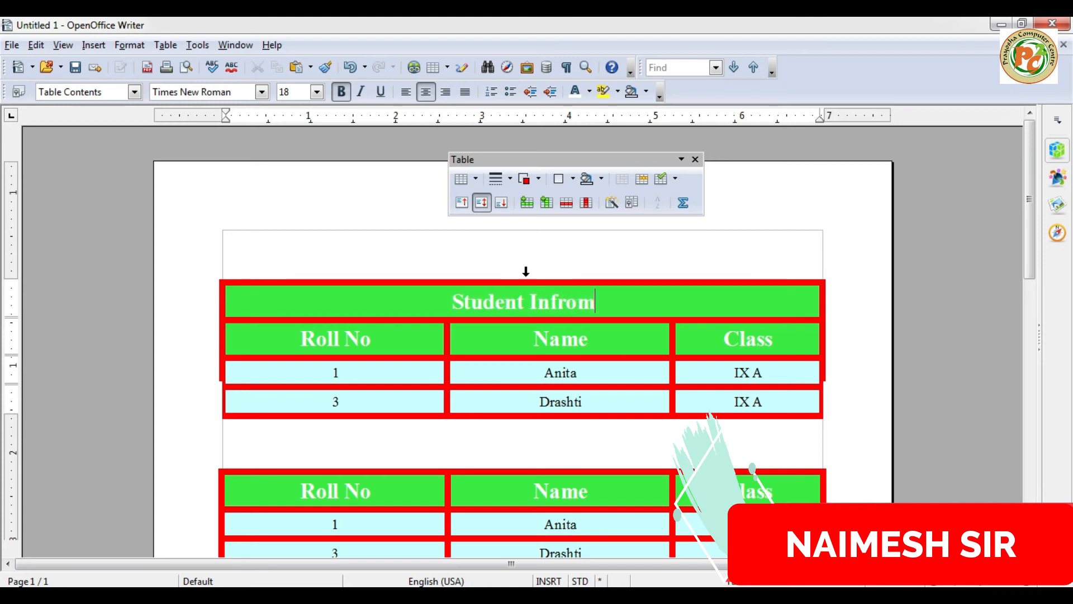
key("BackSpace")
key("BackSpace")
key("BackSpace")
key("BackSpace")
key("BackSpace")
type("ormation")
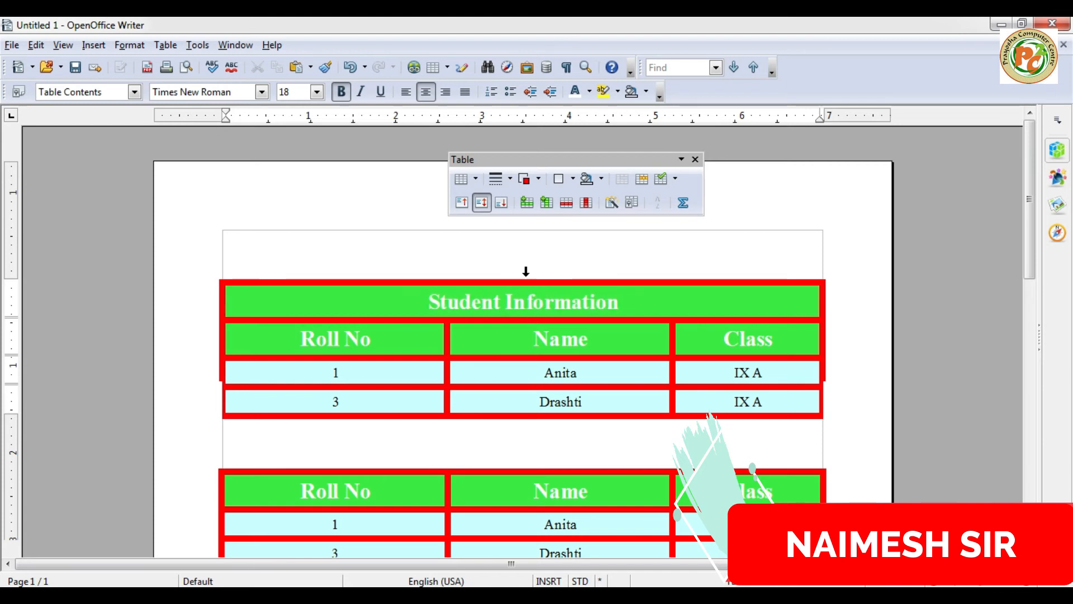
- Give the Student Information title in the first table a black background
left_click(645, 94)
left_click(633, 121)
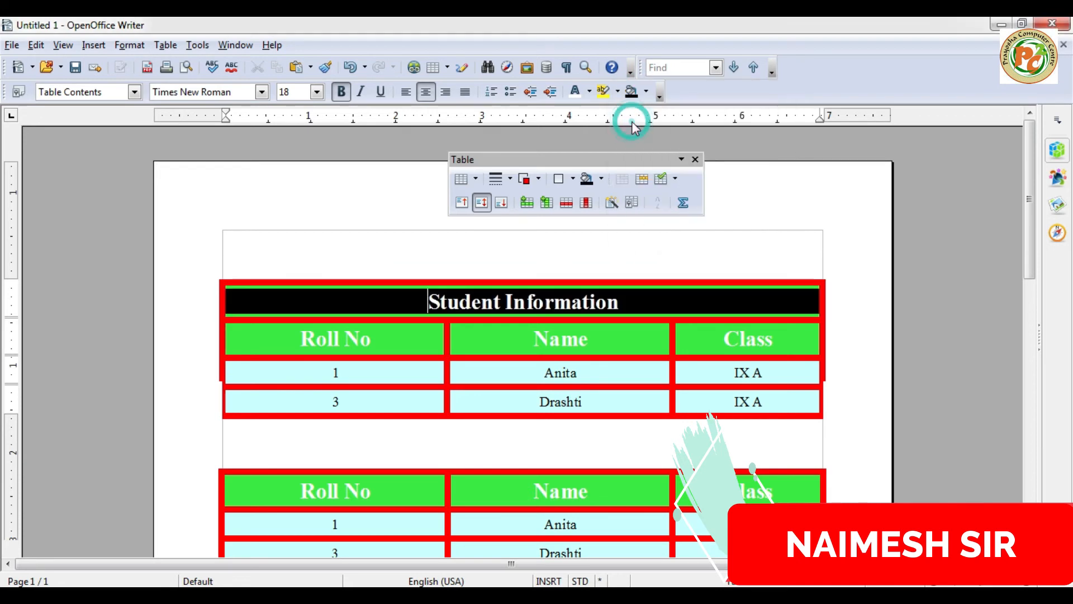
left_click(493, 371)
- Insert one column before the Roll No column of the second student table
scroll(510, 482, "down", 3)
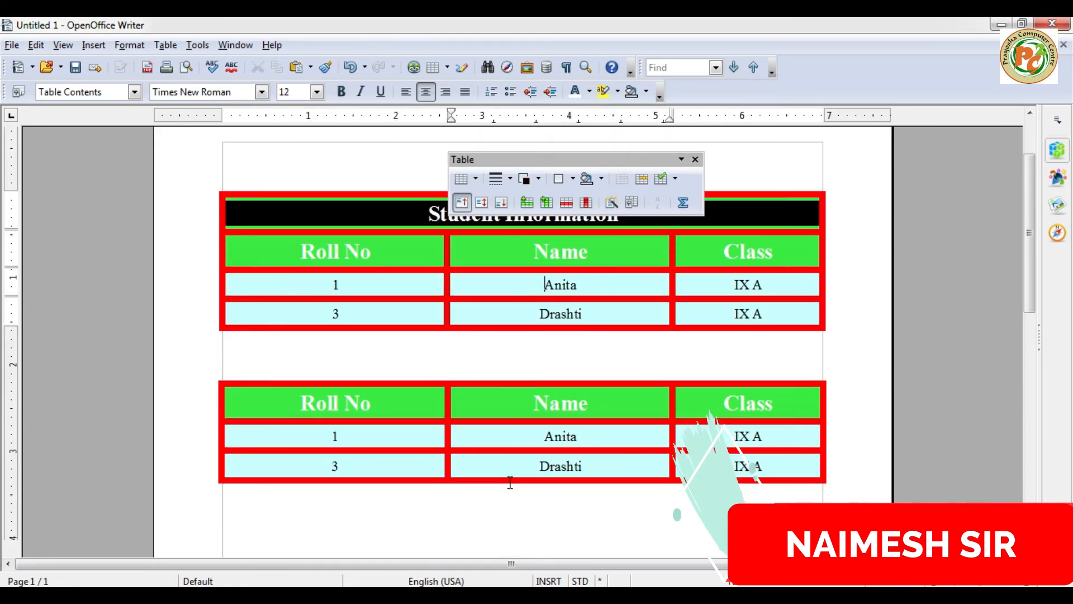
scroll(474, 391, "up", 3)
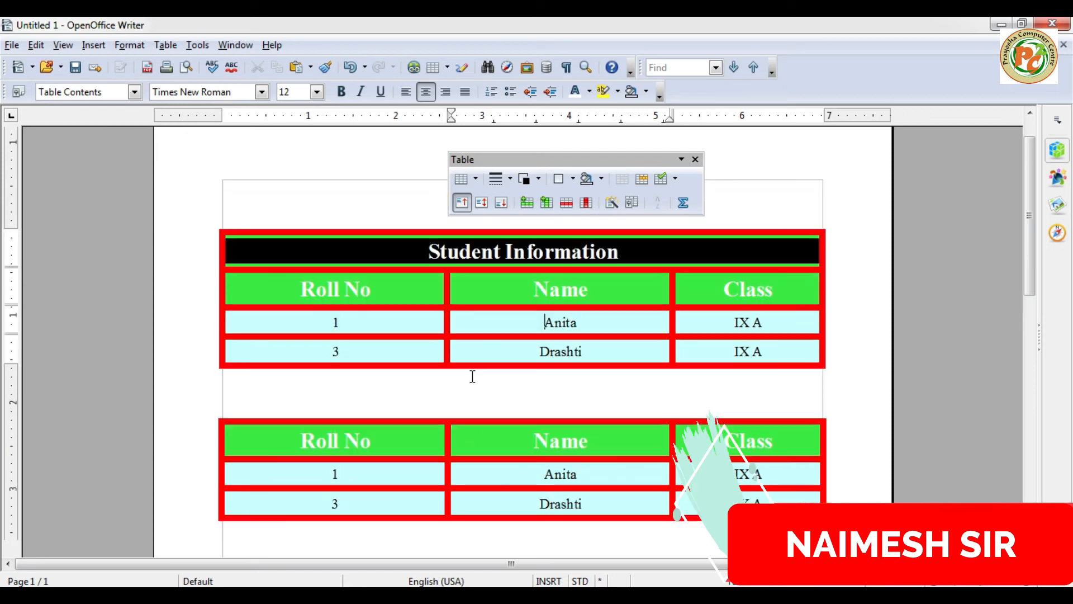
scroll(442, 385, "down", 6)
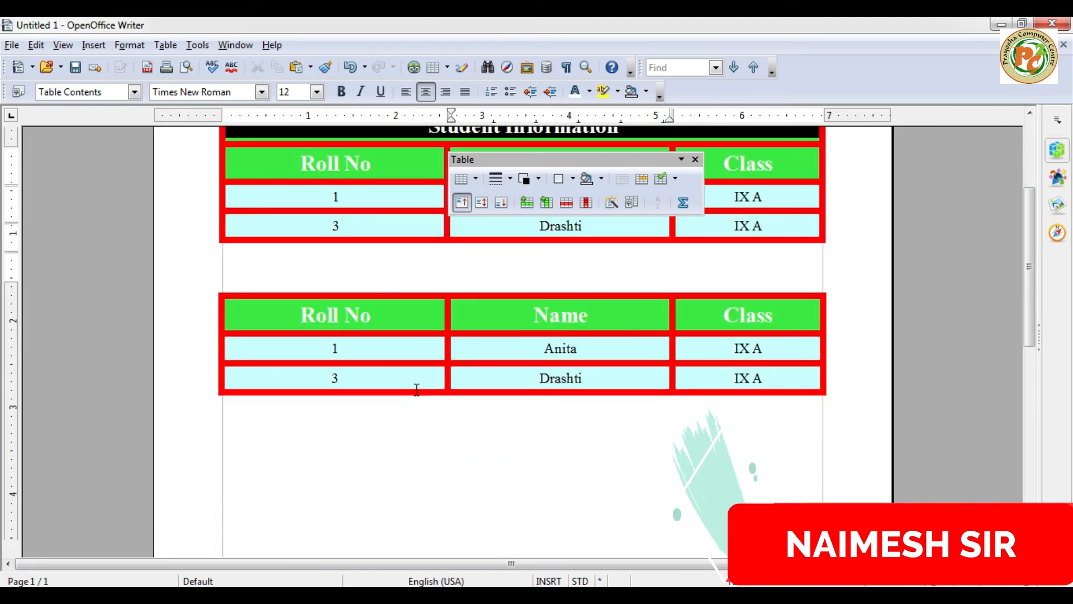
left_click(361, 316)
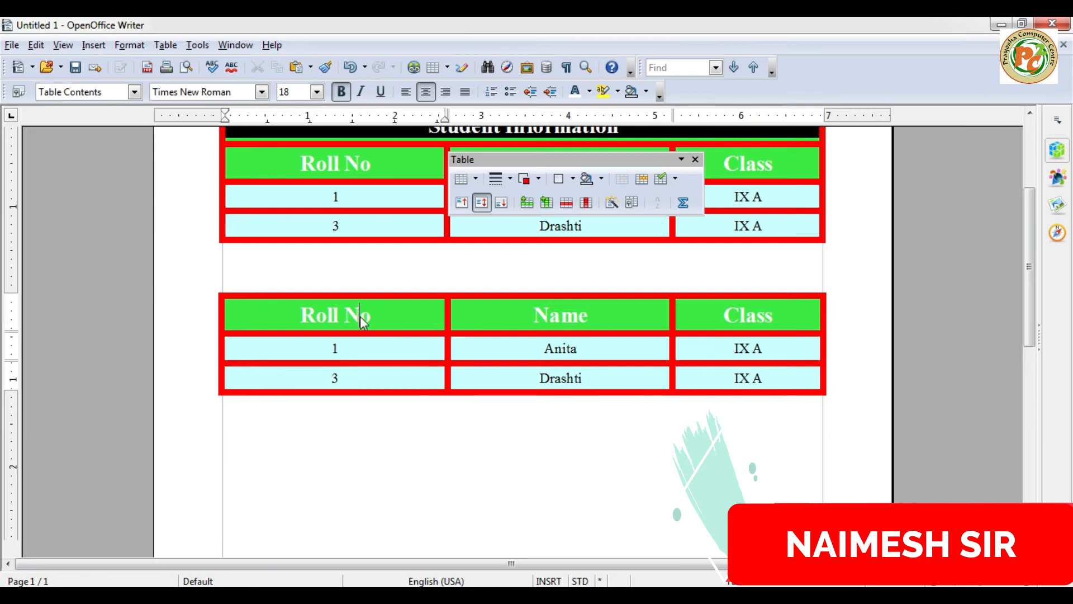
right_click(360, 317)
mouse_move(434, 266)
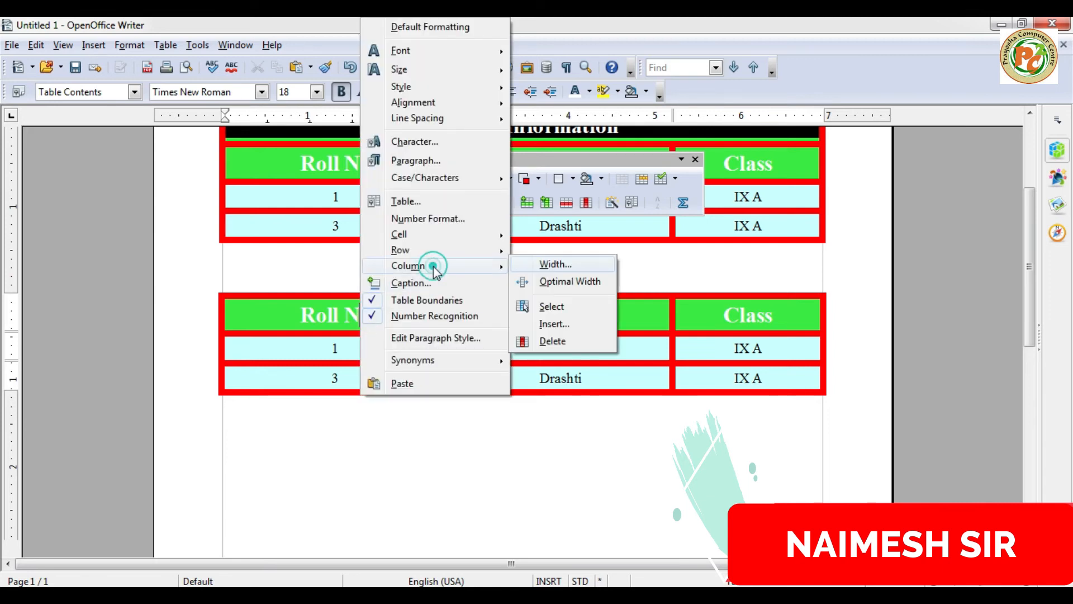
left_click(549, 324)
left_click(470, 329)
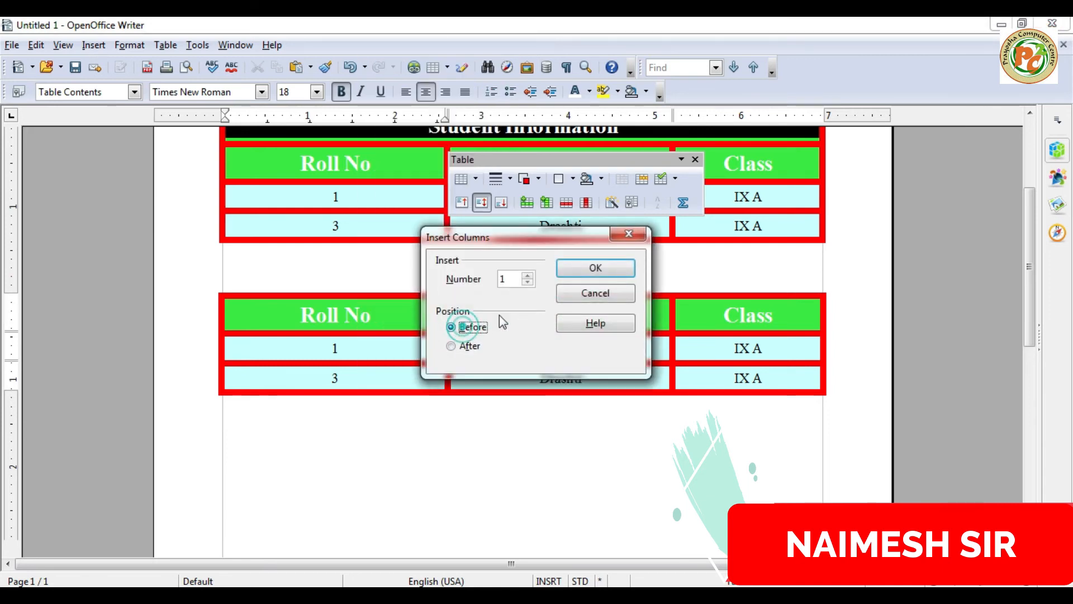
left_click(595, 268)
- Merge the three empty cells of the second table's new first column into one cell and enter Merged Columns in it
left_click_drag(352, 316, 343, 376)
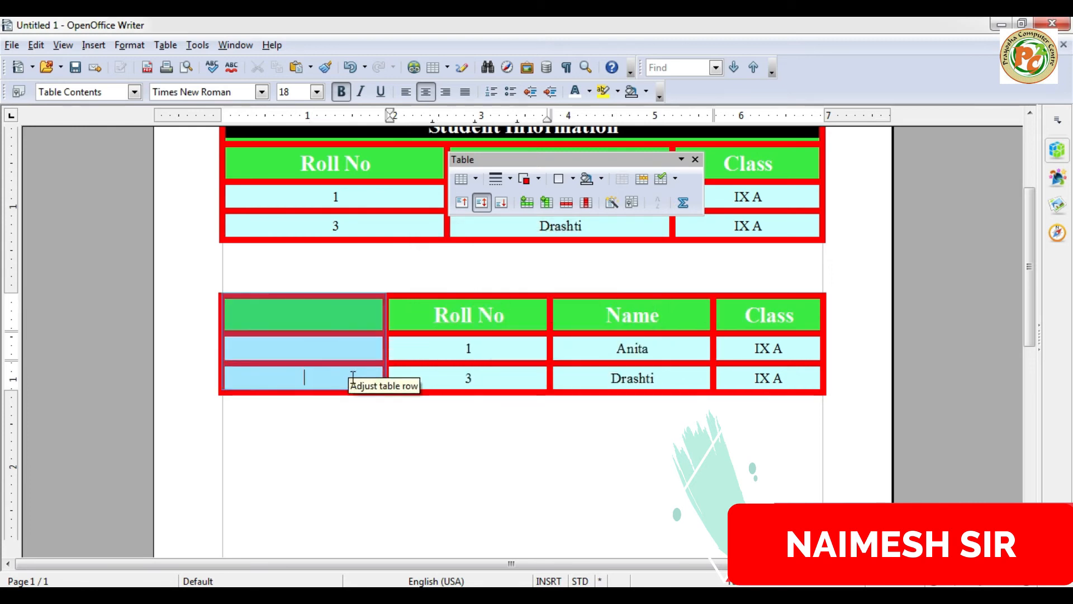
right_click(342, 322)
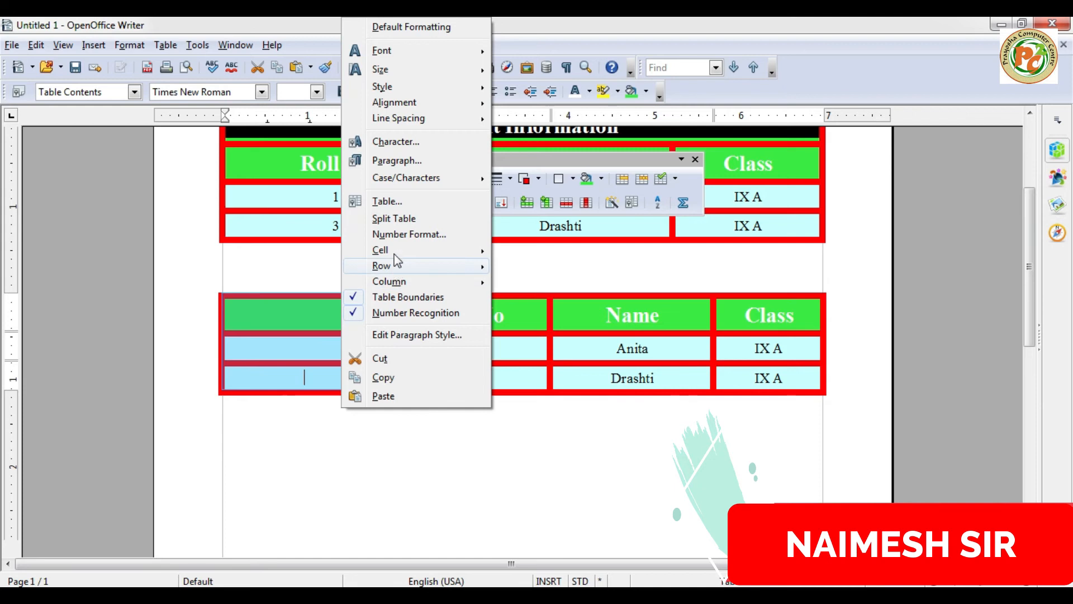
left_click(321, 323)
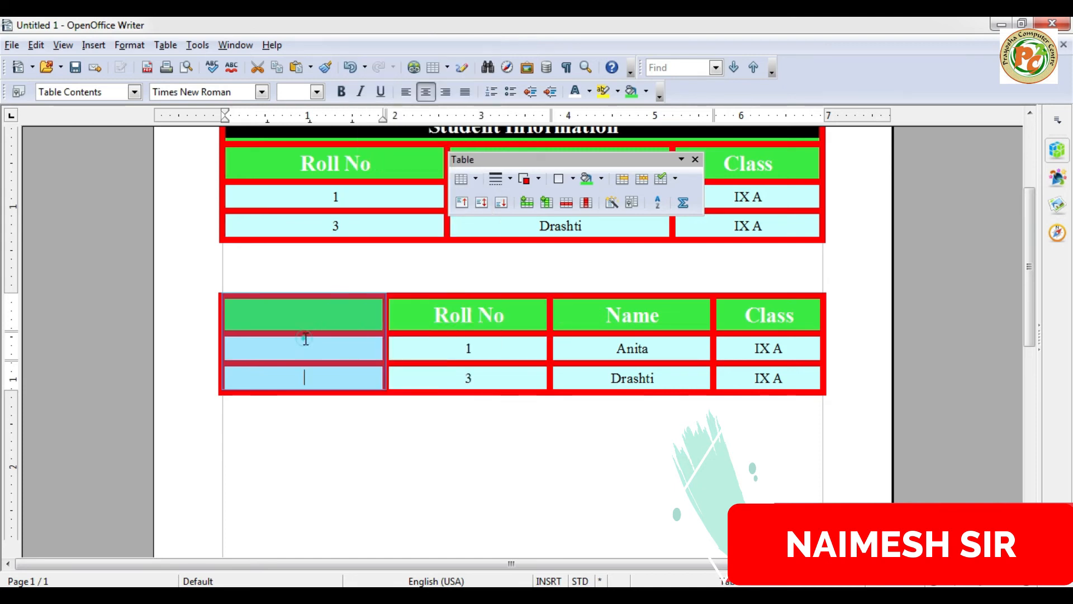
left_click(632, 185)
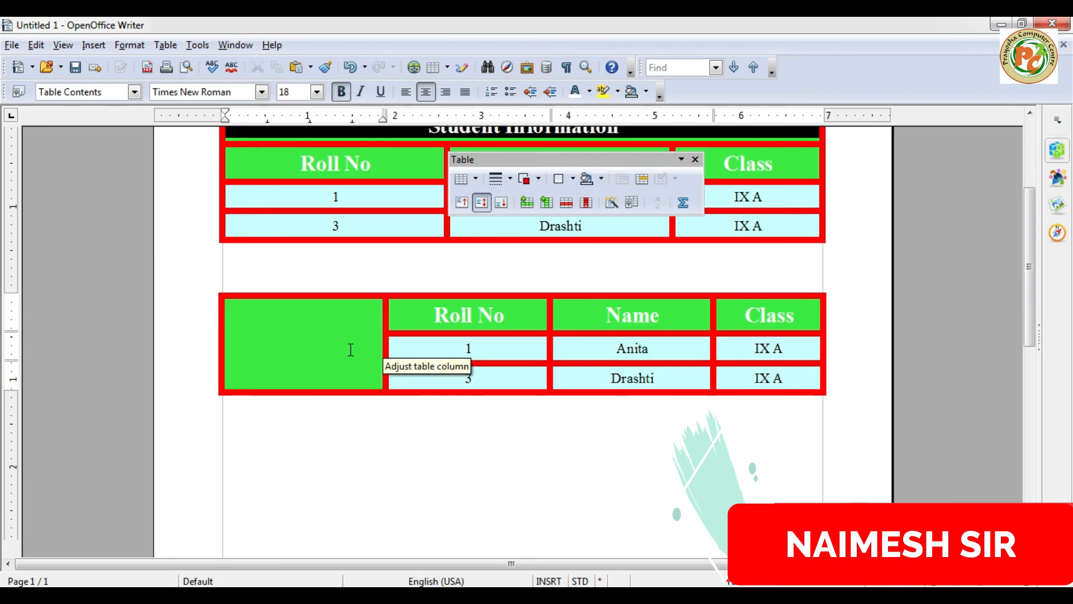
type("Merged Columns")
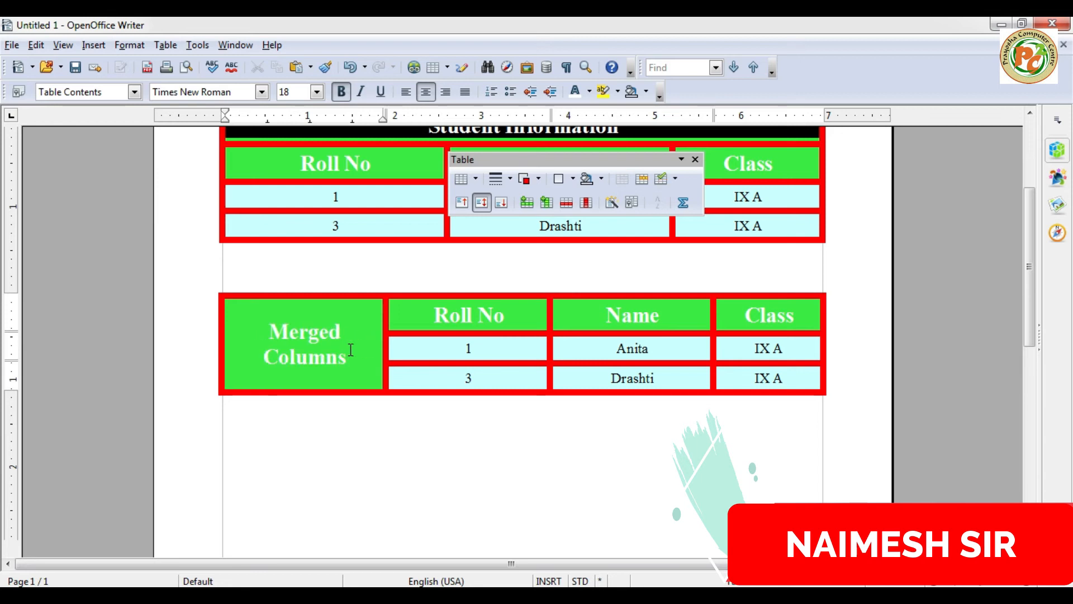
left_click(364, 475)
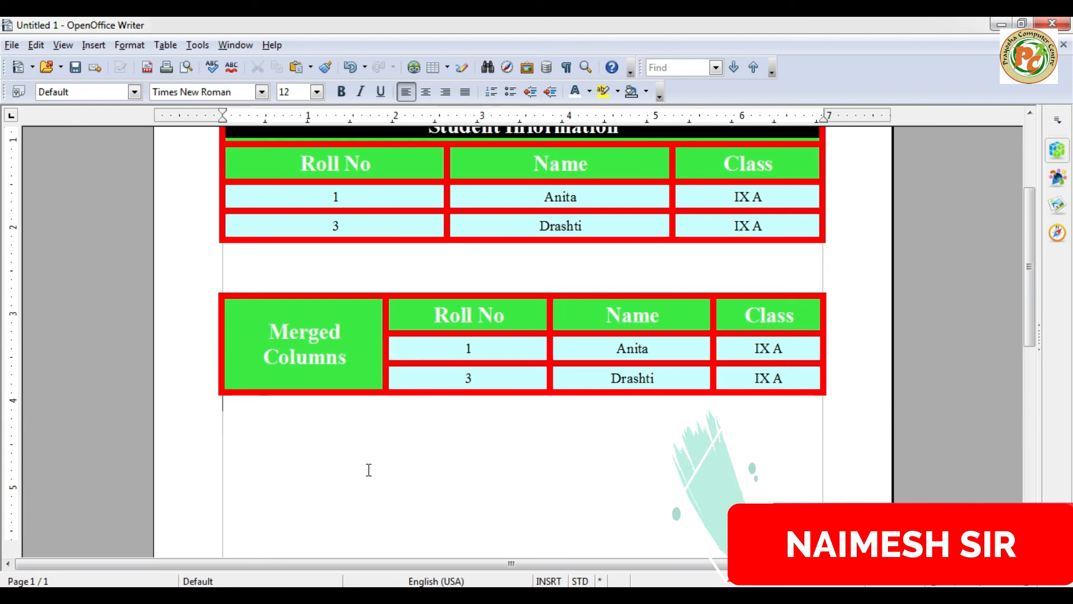
- Split the cell containing roll number 3 in the second table horizontally into 2 cells
left_click(463, 378)
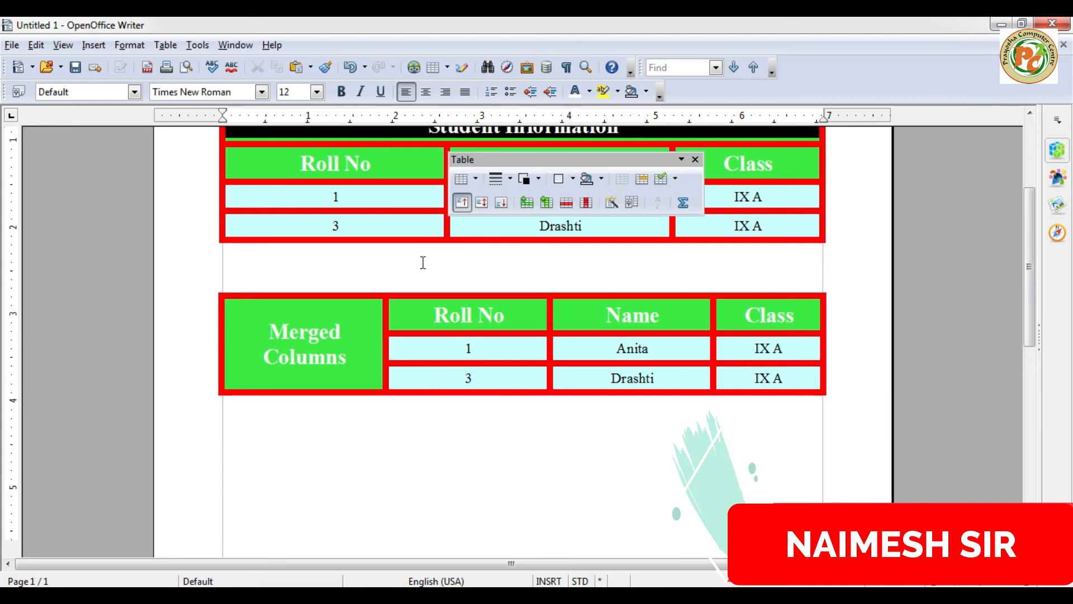
left_click(640, 179)
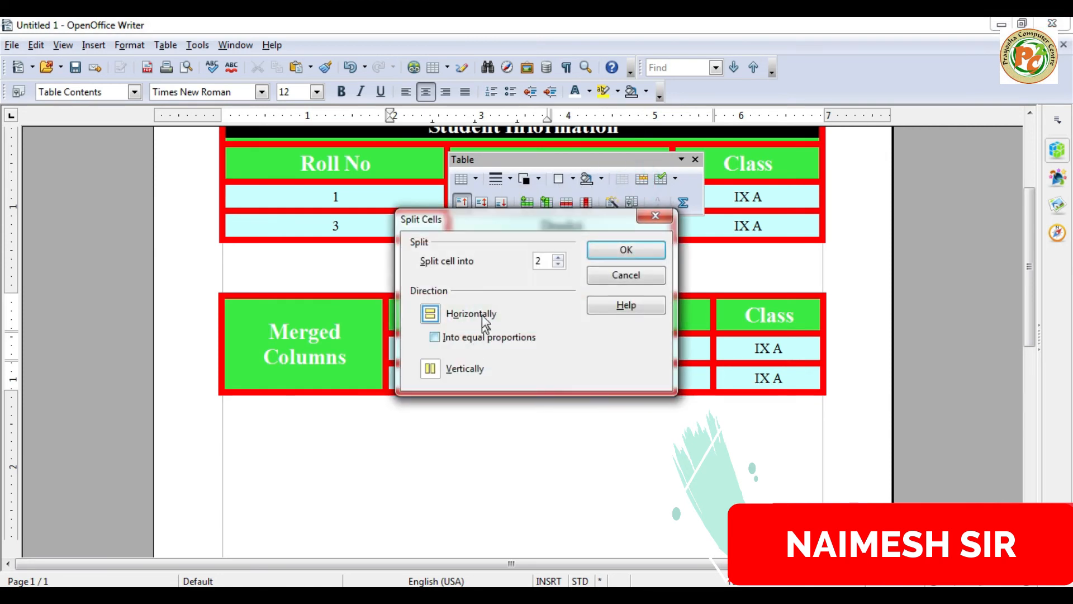
left_click(623, 249)
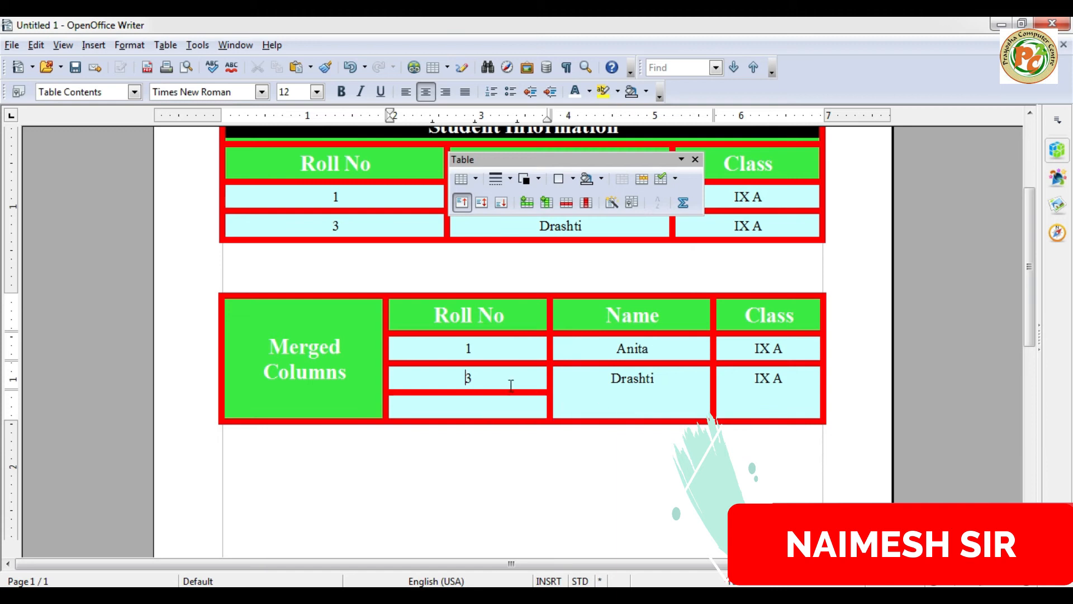
left_click(504, 405)
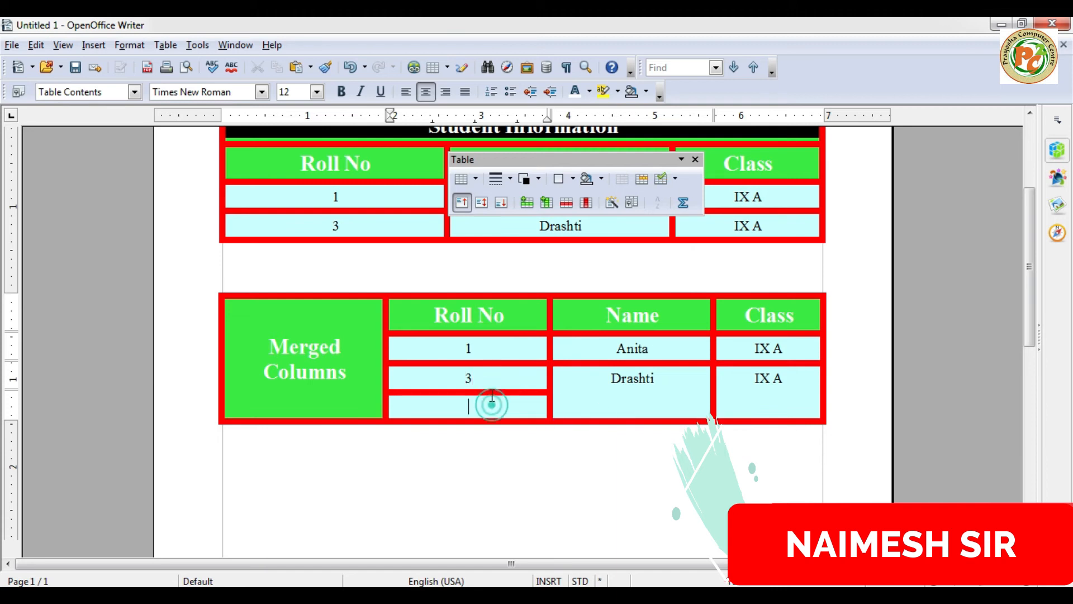
- Split the Merged Columns cell of the second table vertically into 2 cells
left_click(342, 350)
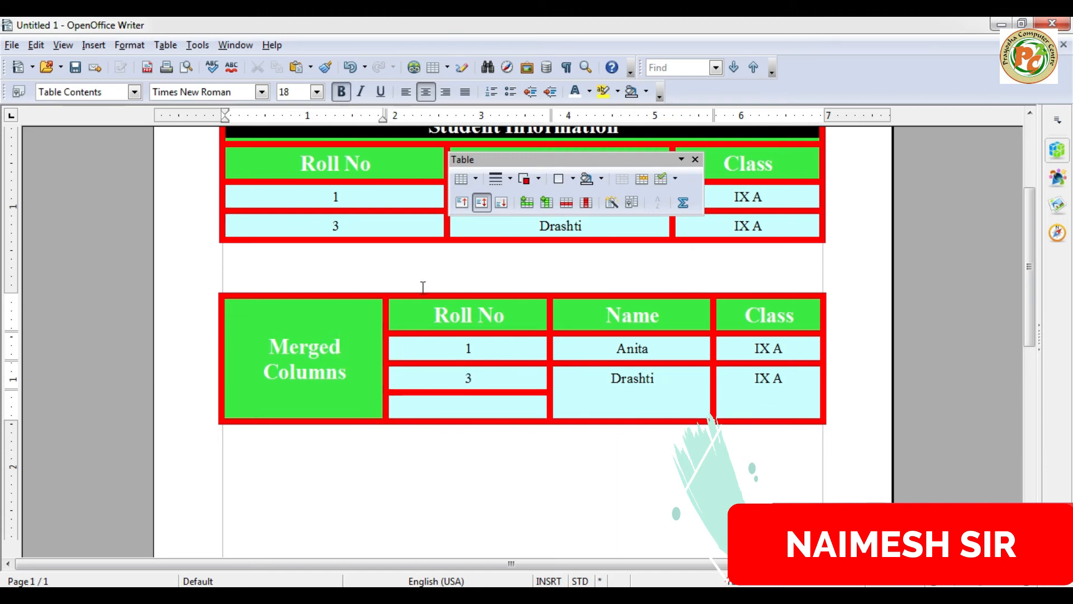
left_click(631, 202)
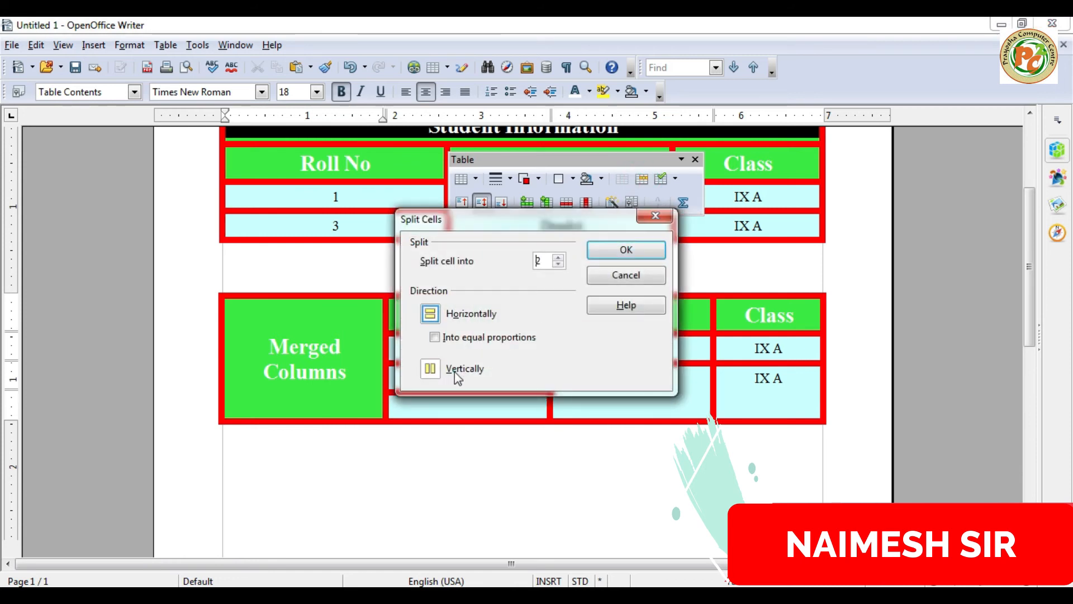
left_click(429, 368)
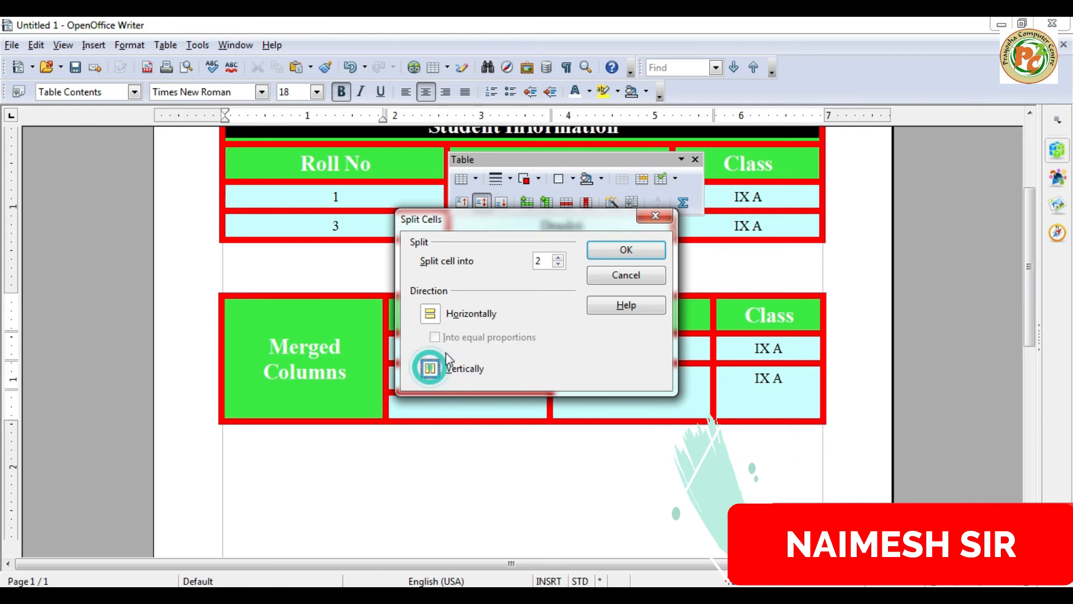
left_click(616, 253)
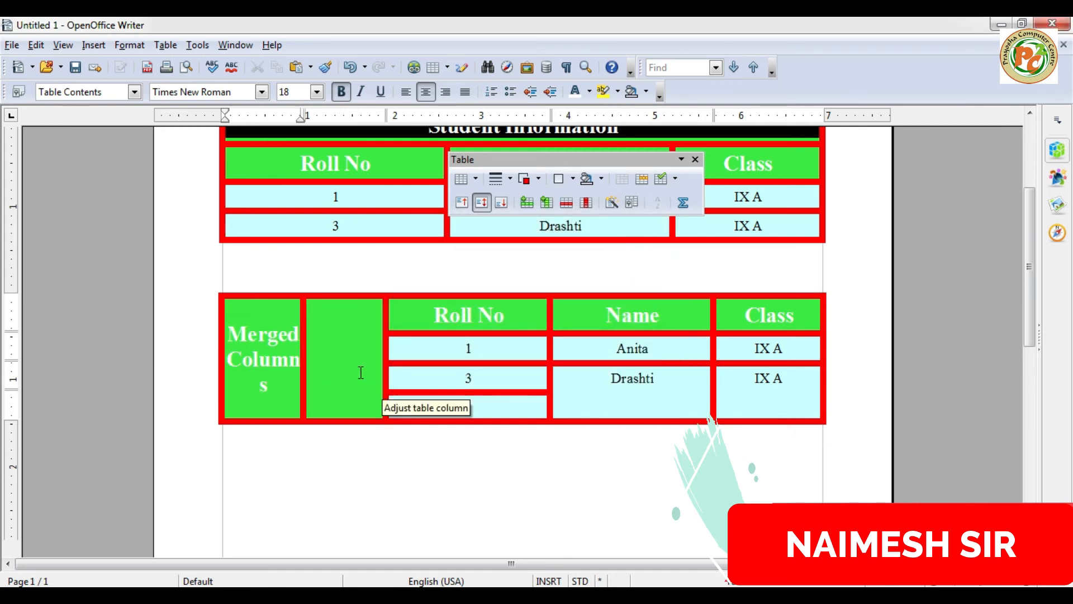
- Undo the vertical and horizontal cell splits in the second table
key("ctrl+z")
key("ctrl+z")
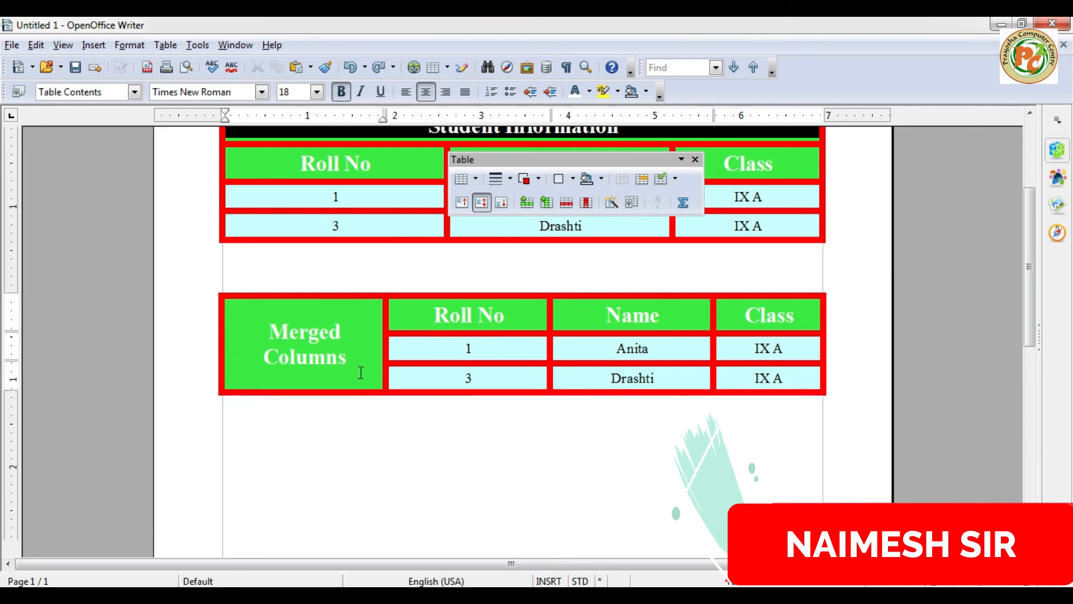
scroll(361, 372, "up", 5)
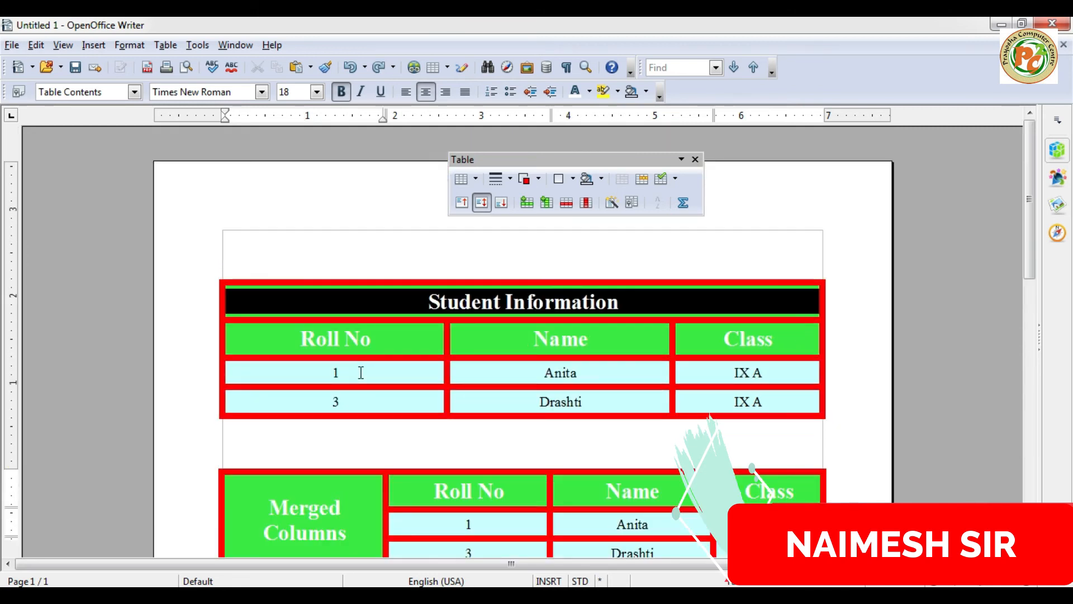
scroll(361, 372, "down", 12)
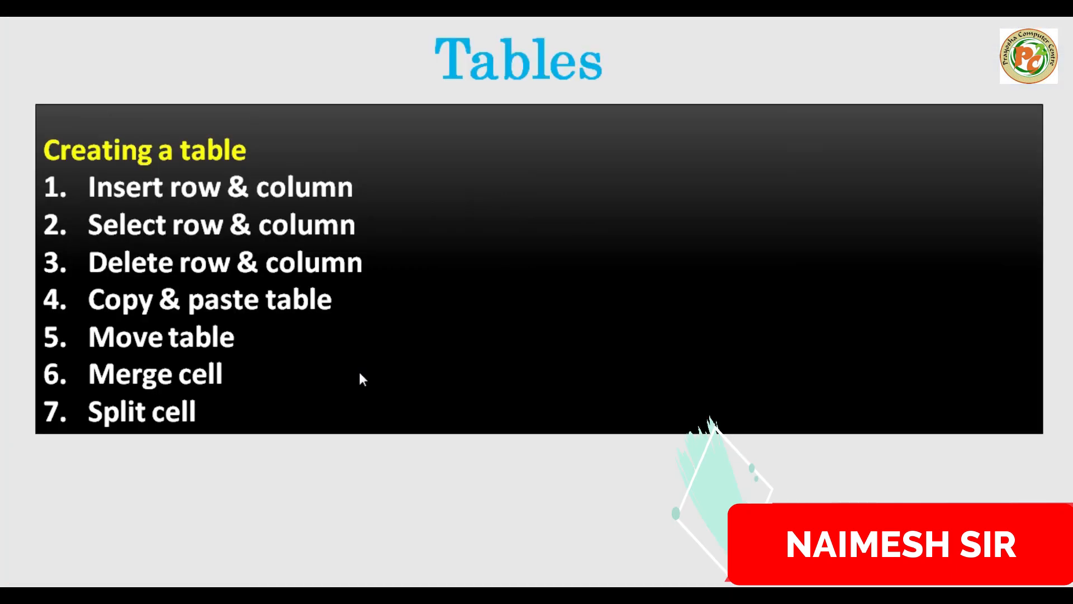
left_click(360, 373)
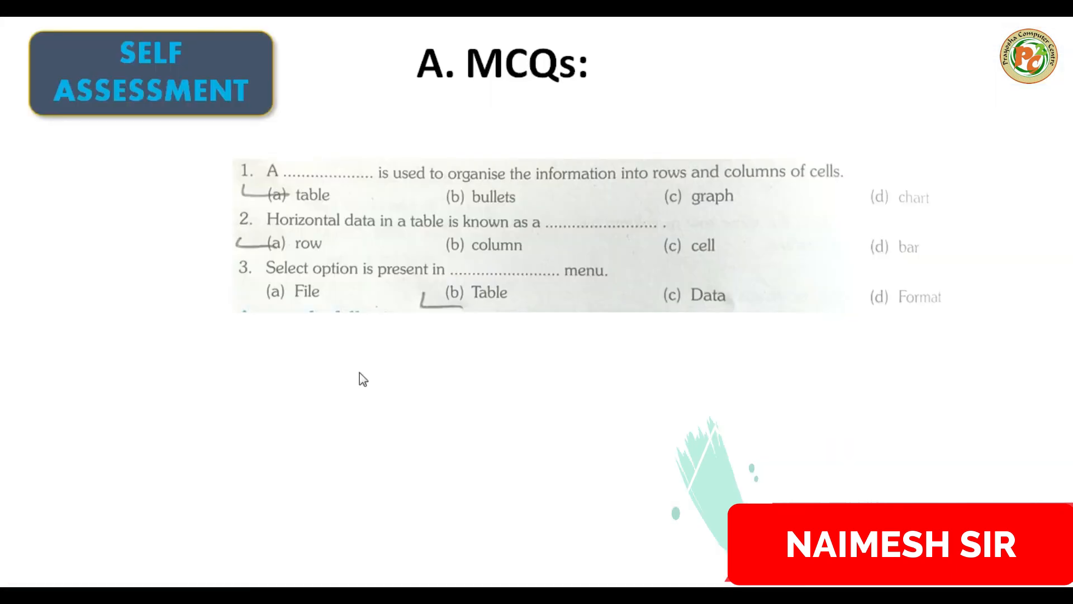